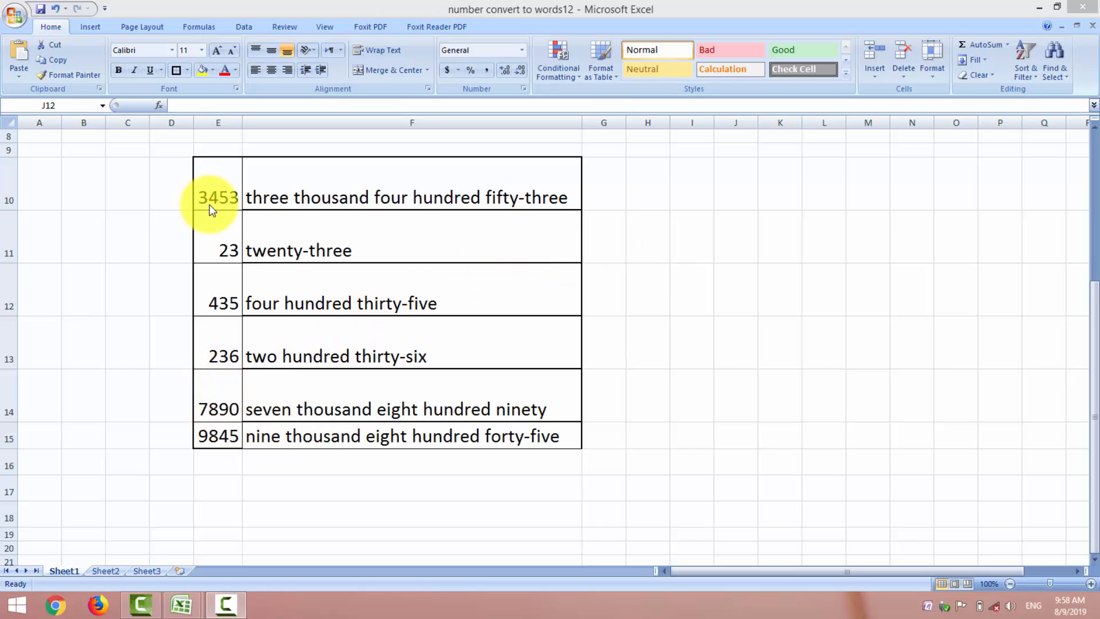
Enter the number 6534 in cell I11, beside the existing number-to-words table.
click(298, 203)
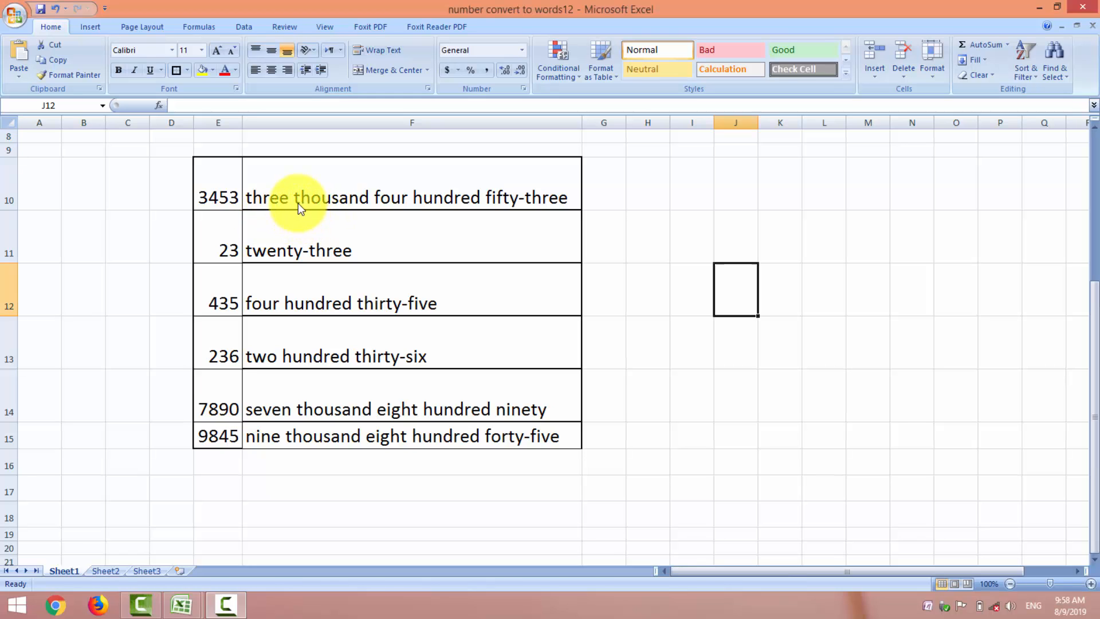
click(689, 239)
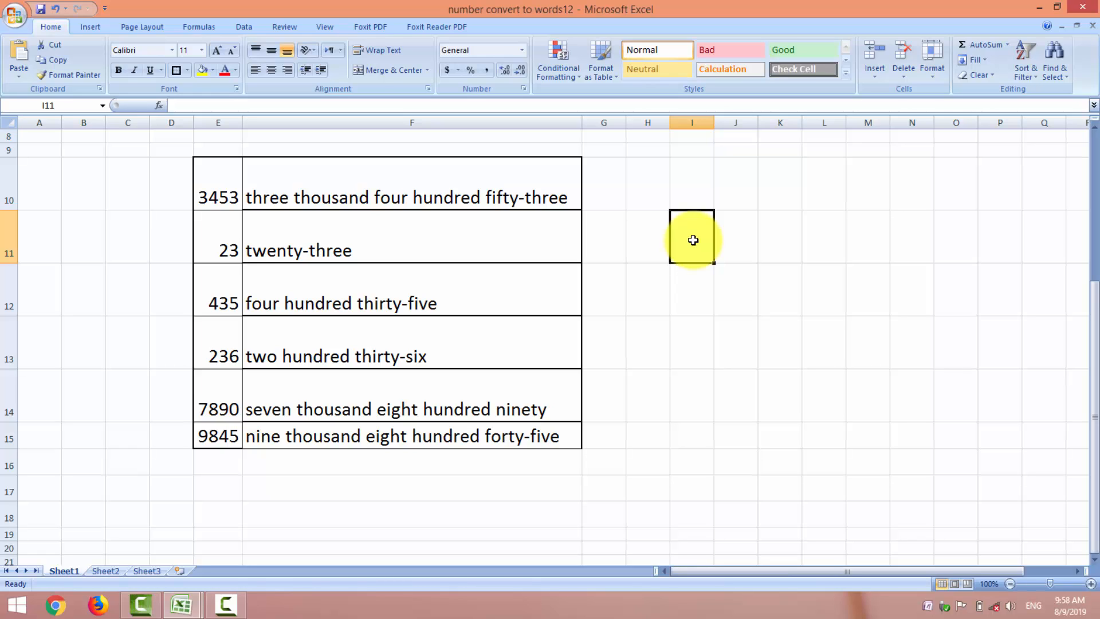
text(6534)
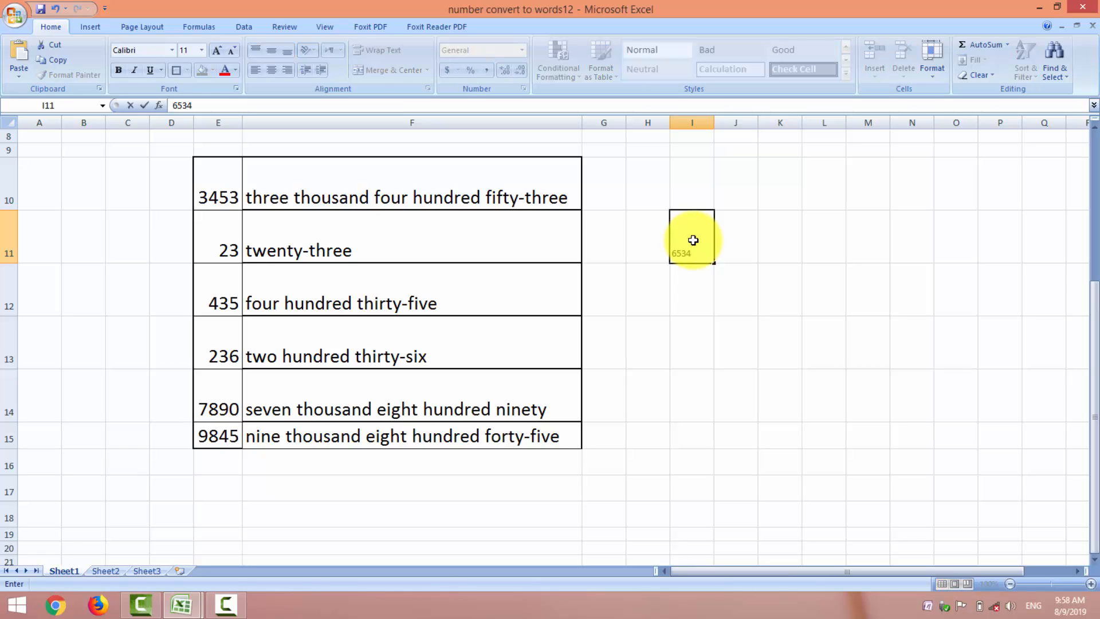
click(693, 240)
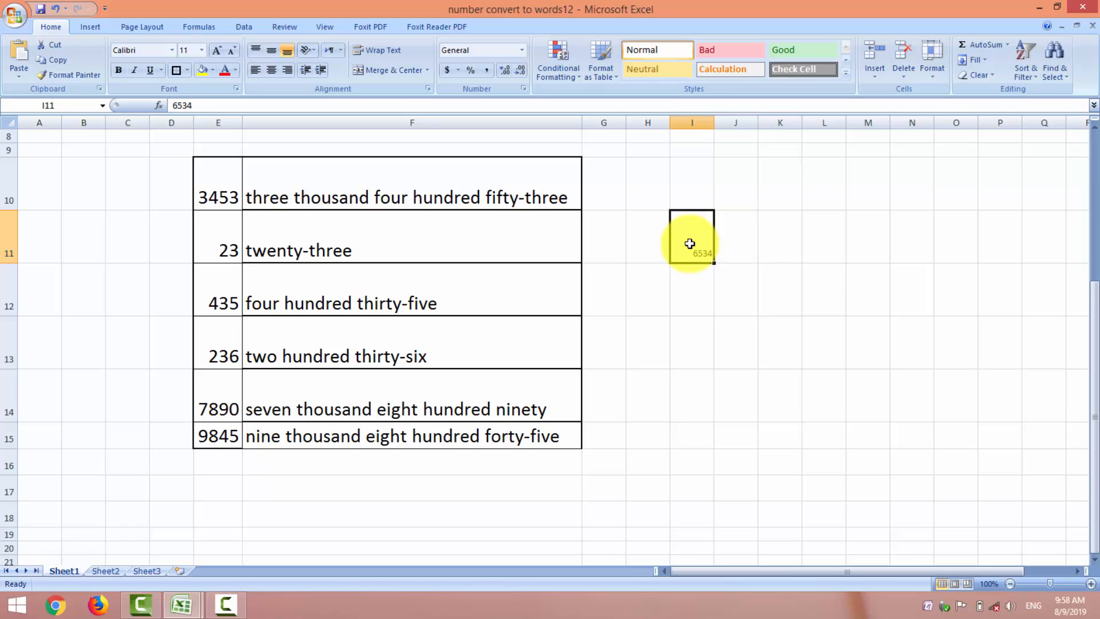
Increase the font size of cells I11 and J11 to 26 and widen column J.
drag(689, 244, 735, 244)
double_click(217, 50)
click(216, 51)
click(217, 51)
click(216, 50)
click(216, 50)
click(216, 50)
click(216, 51)
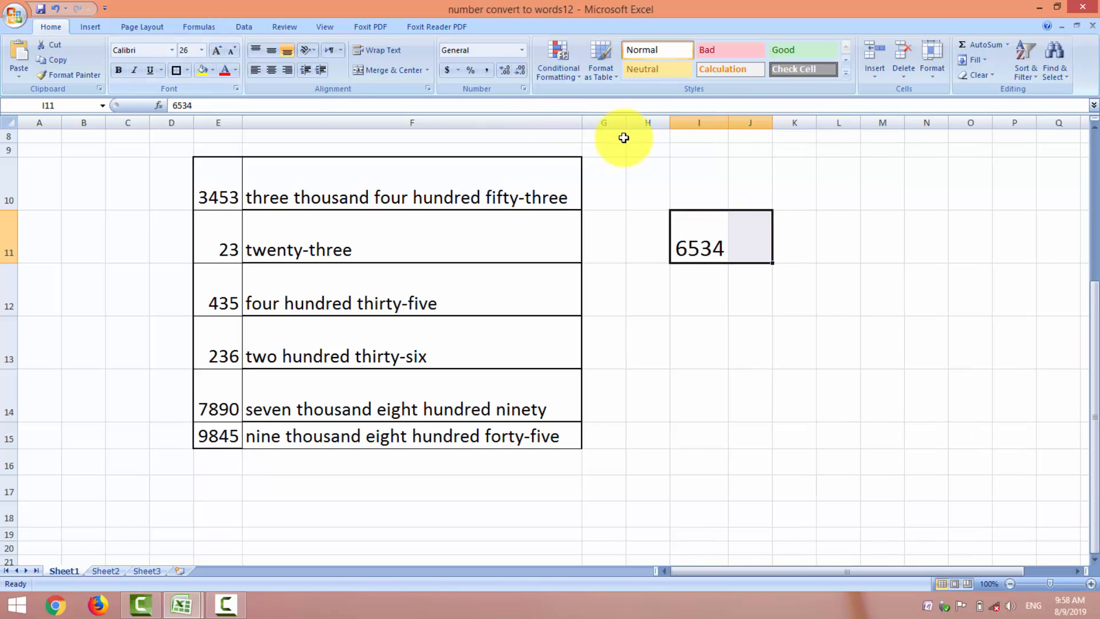
drag(772, 122, 875, 138)
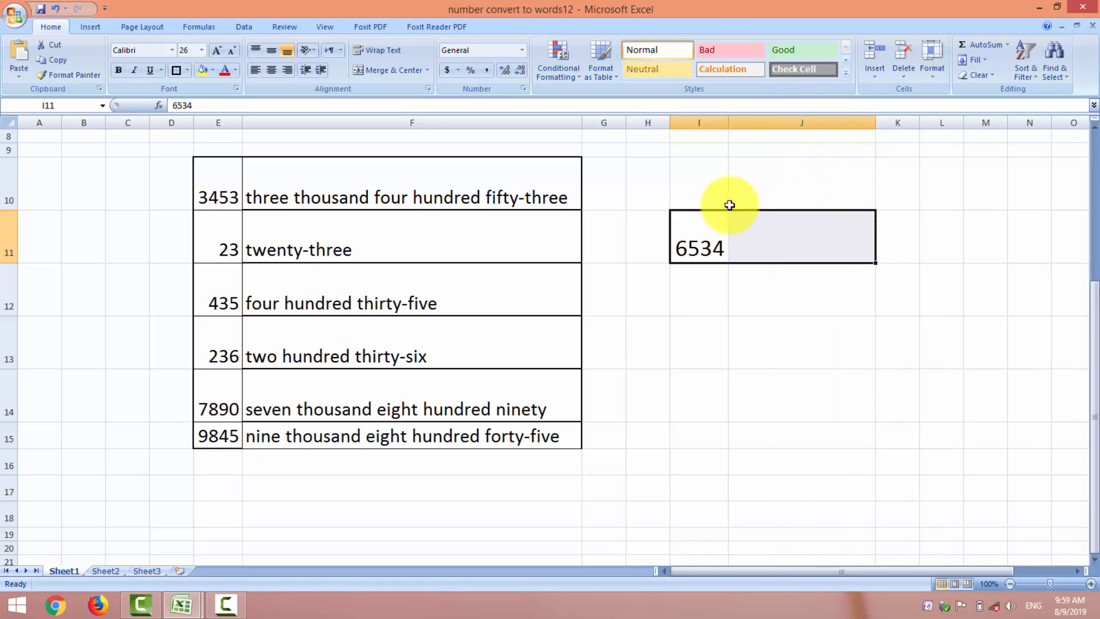
Enter the formula =spellnumber(I11) in cell J11 to convert the number into words.
click(757, 229)
text(=)
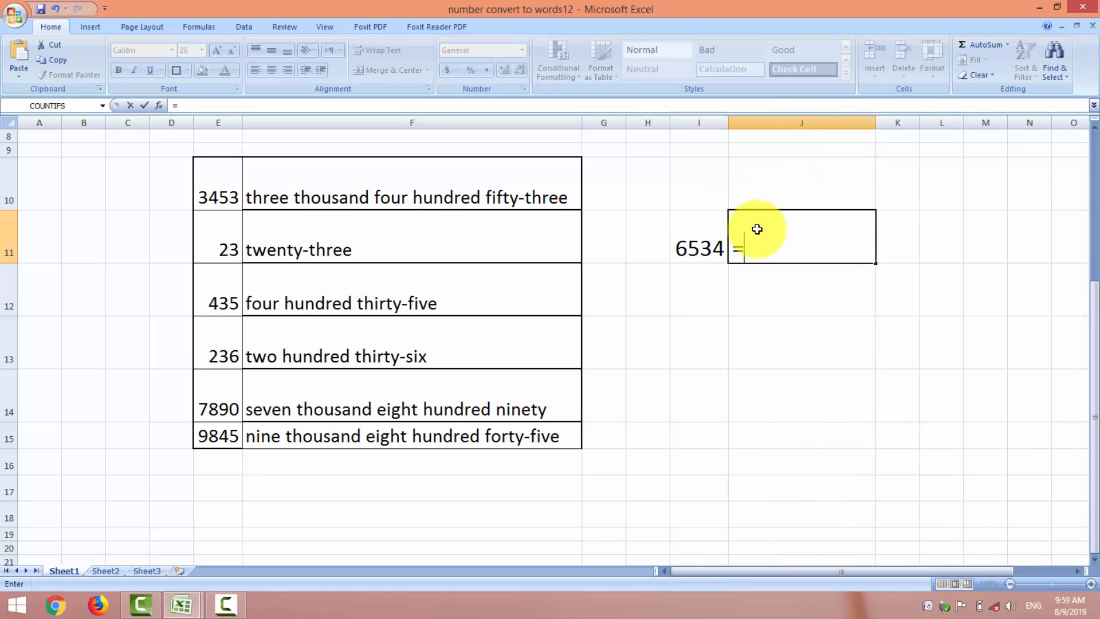
text(spell)
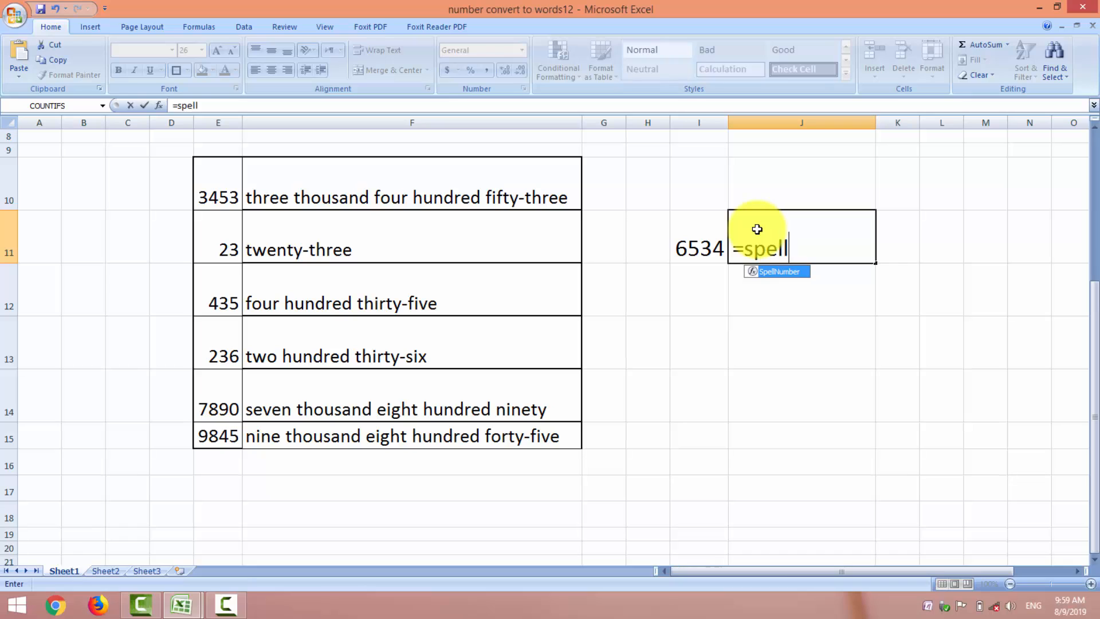
text(numbre)
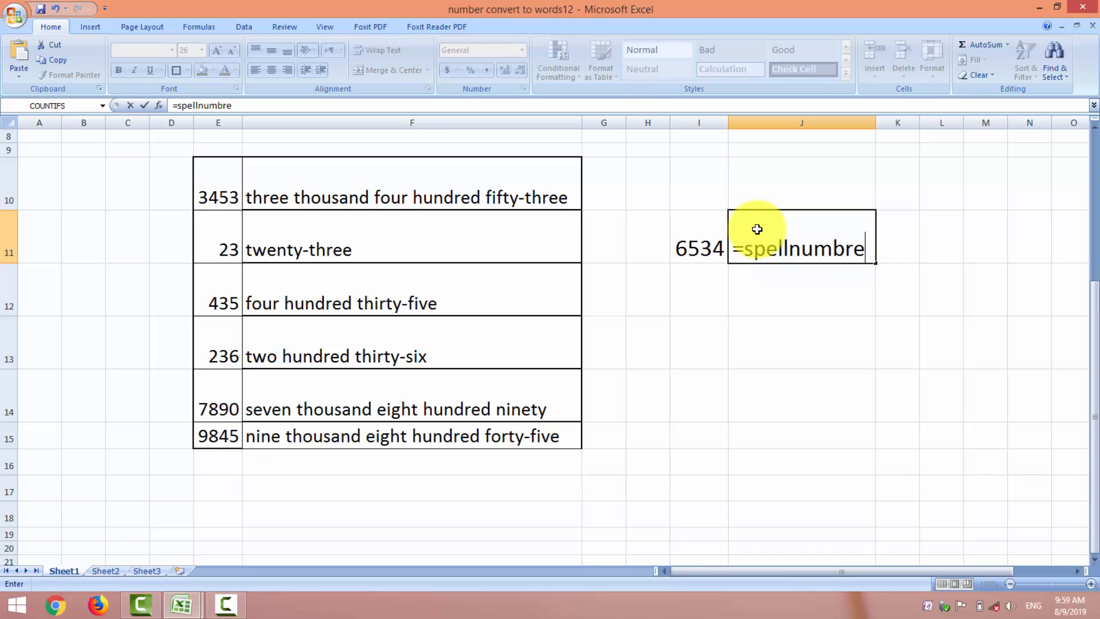
key(BackSpace)
key(BackSpace)
text(er()
click(698, 247)
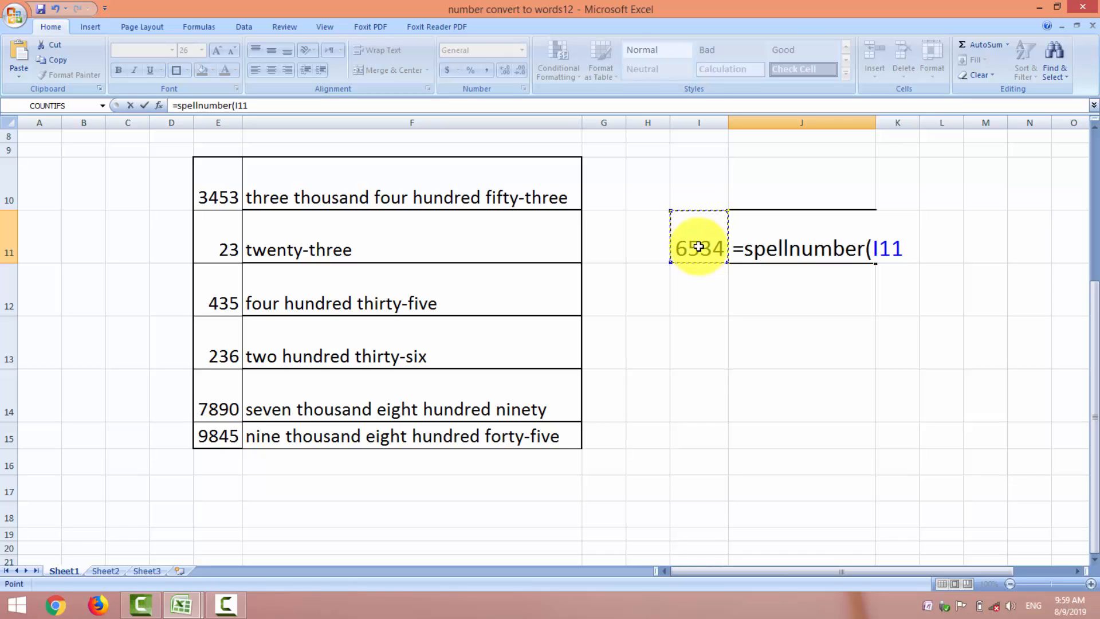
text())
key(Return)
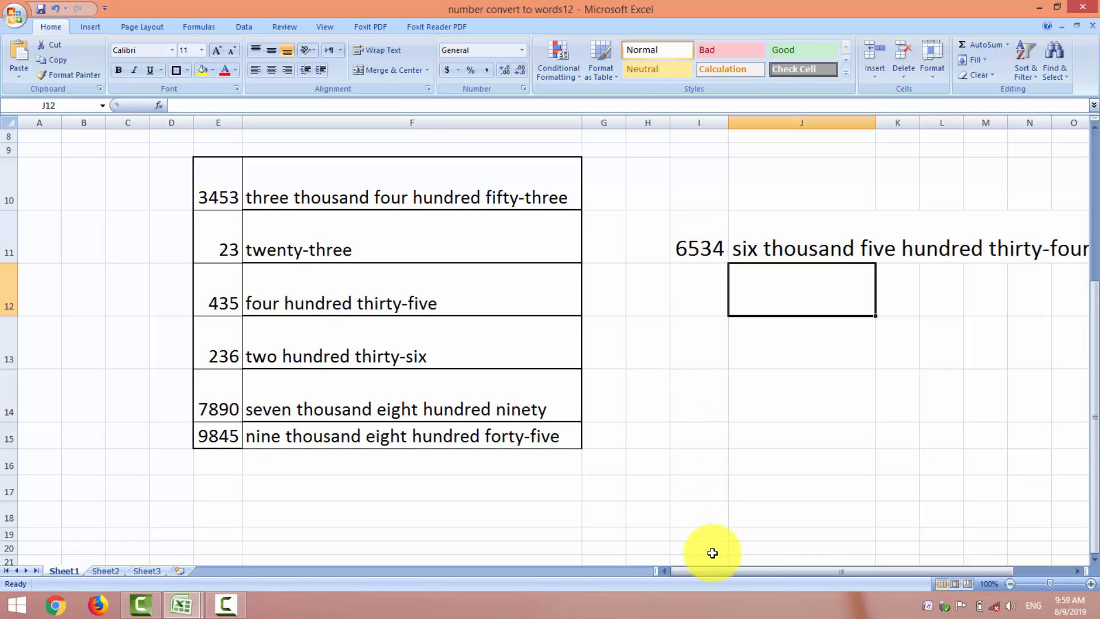
Enter the numbers 3432, 768 and 324 in cells I12, I13 and I14.
drag(707, 570, 739, 574)
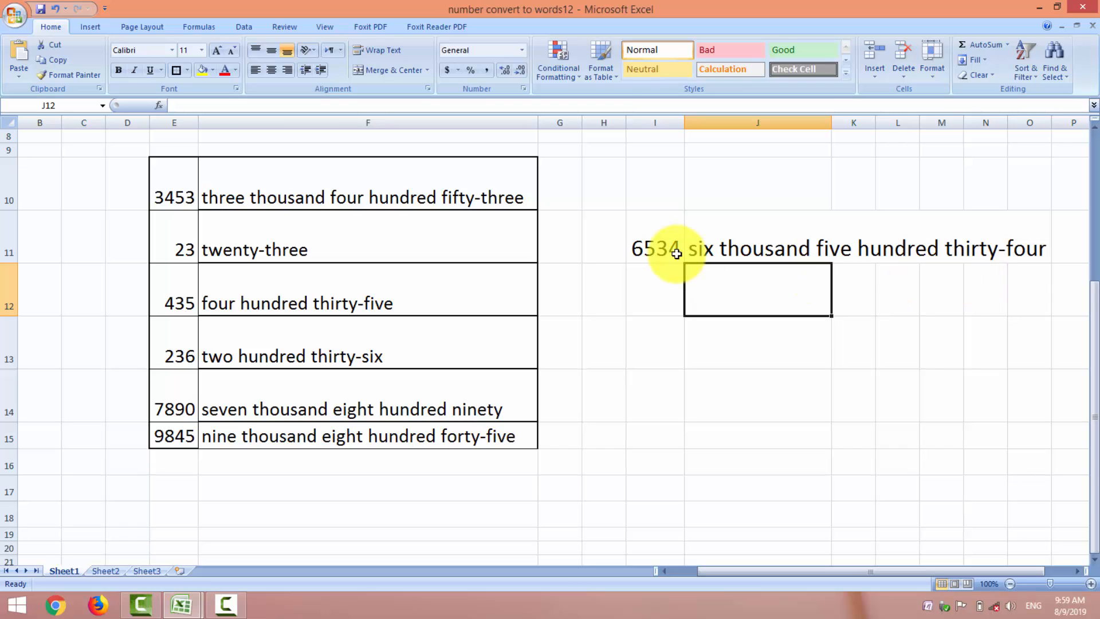
click(653, 281)
text(3432)
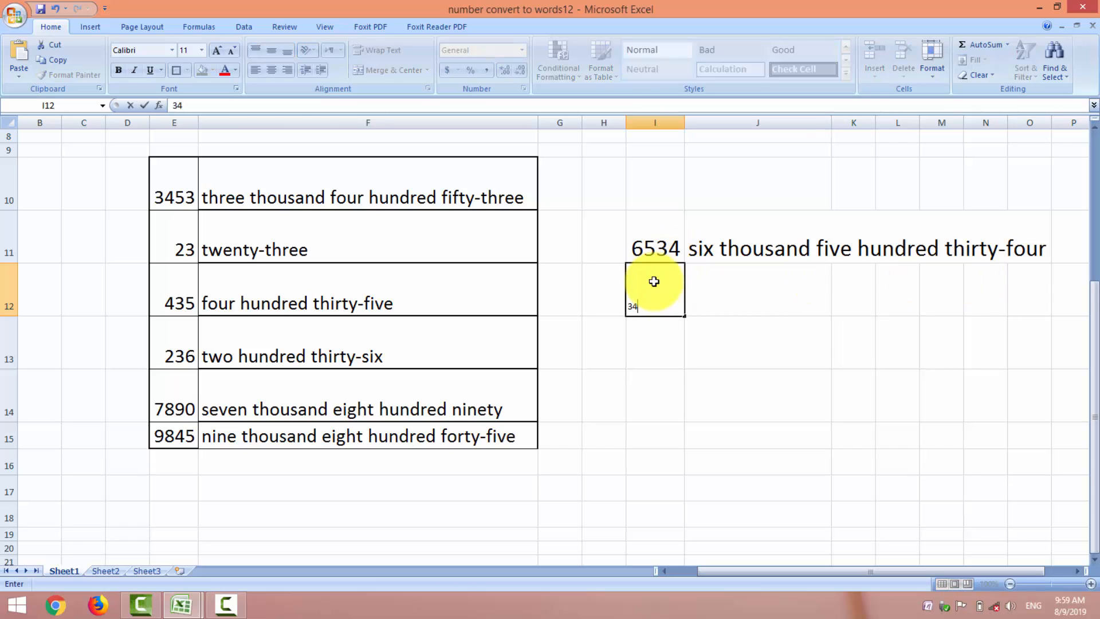
click(663, 343)
text(768)
click(666, 394)
text(324)
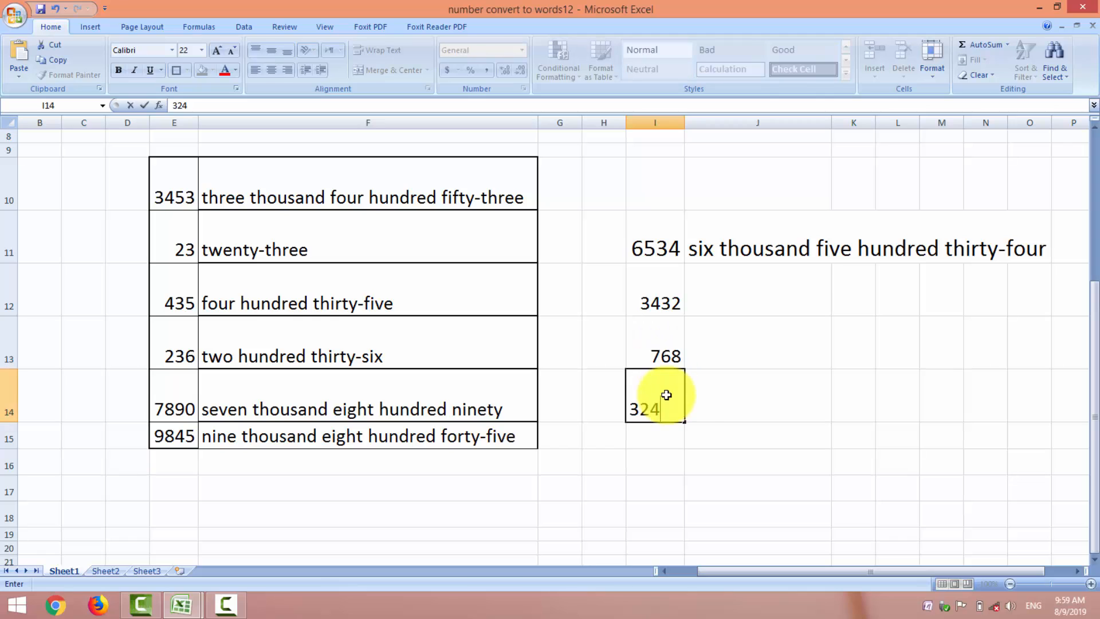
click(708, 460)
Copy the spellnumber formula from J11 down through J14.
click(713, 262)
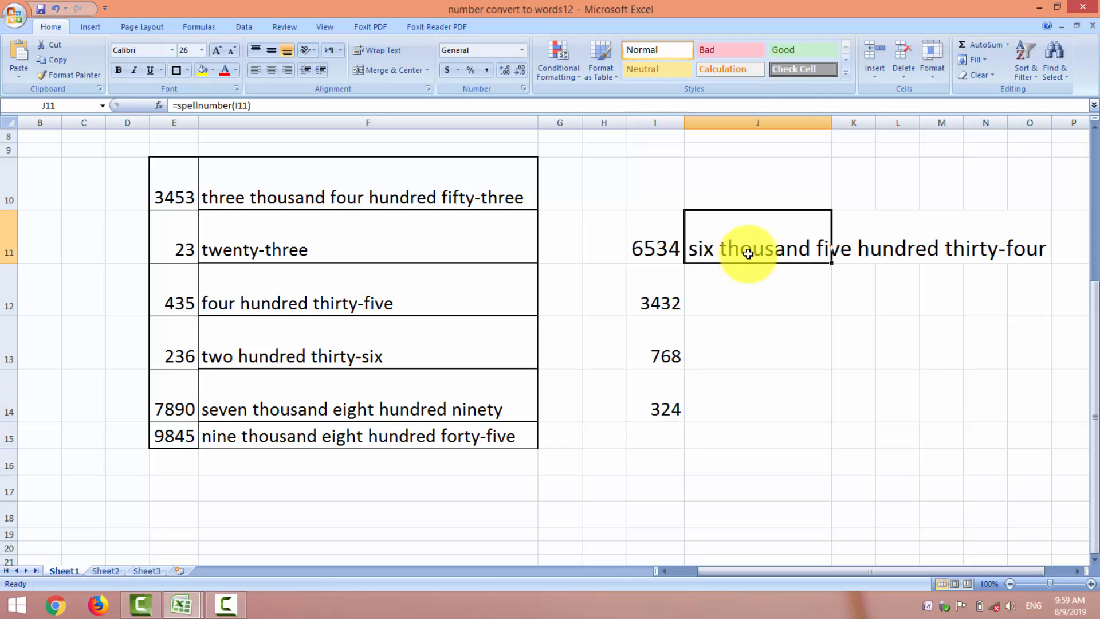
drag(832, 265, 828, 430)
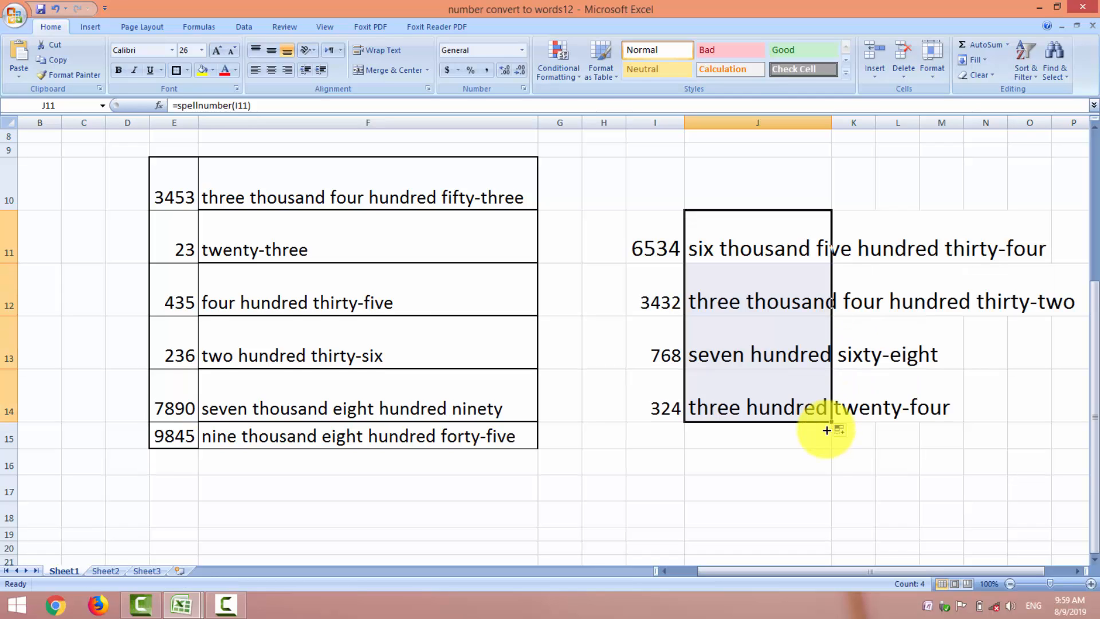
click(818, 453)
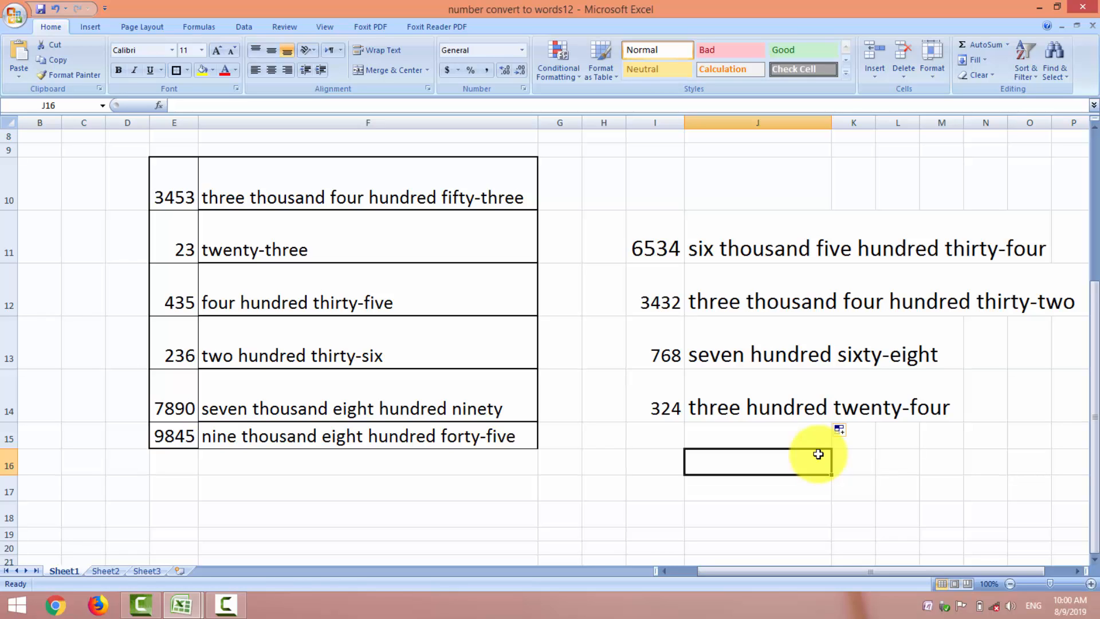
Switch to the desktop, review the SpellNumber code in the "Convert Number to Word LEARNING CENTER" text file in Notepad, and close it.
click(1038, 8)
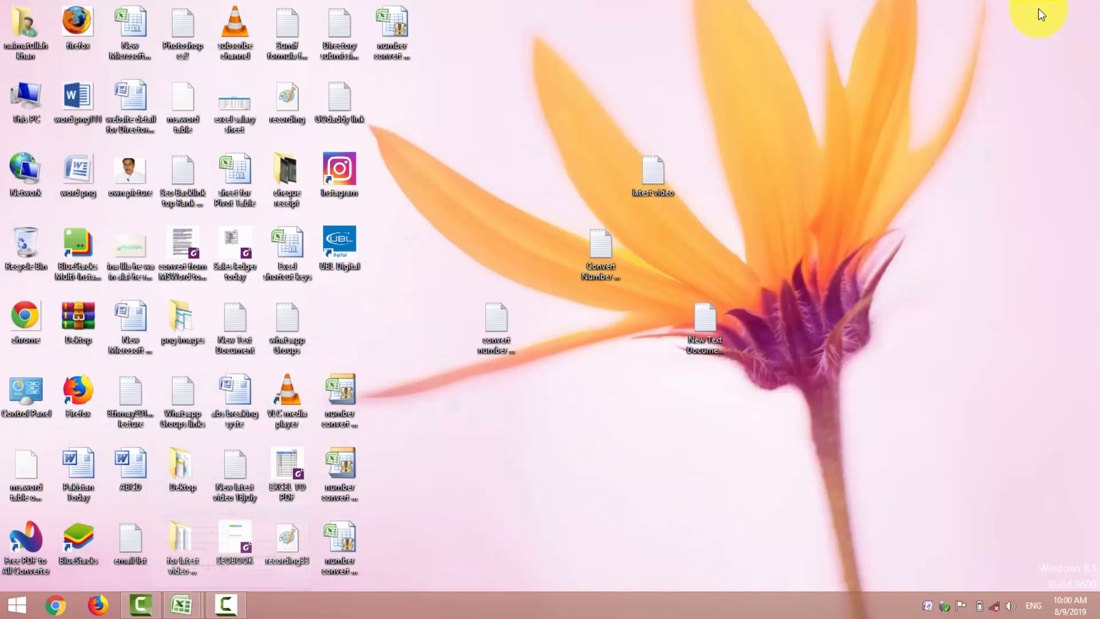
right_click(648, 397)
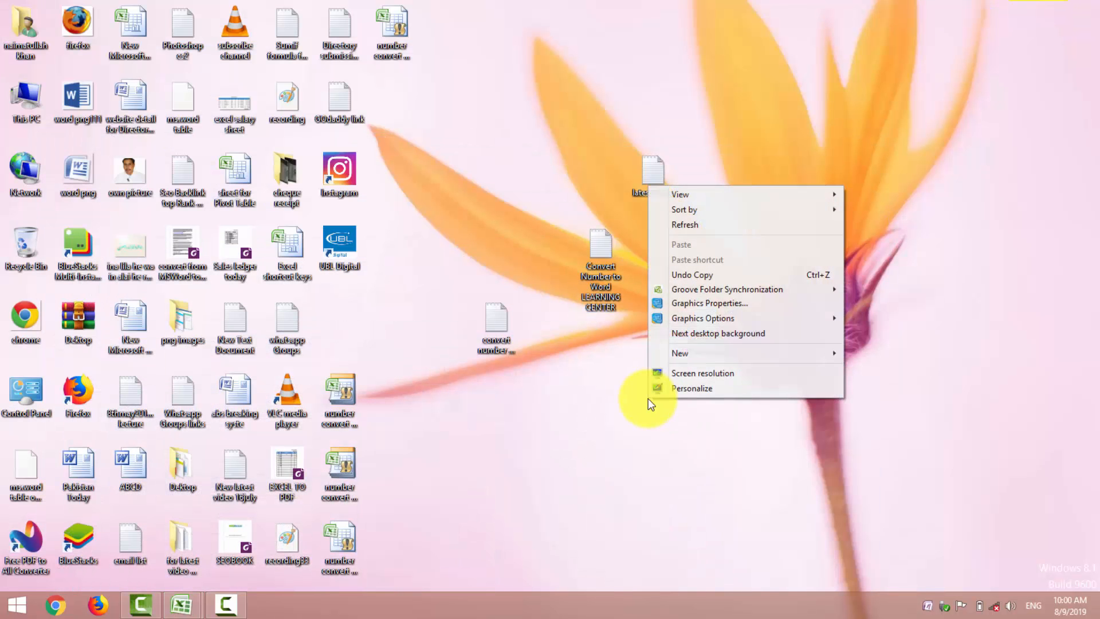
click(670, 223)
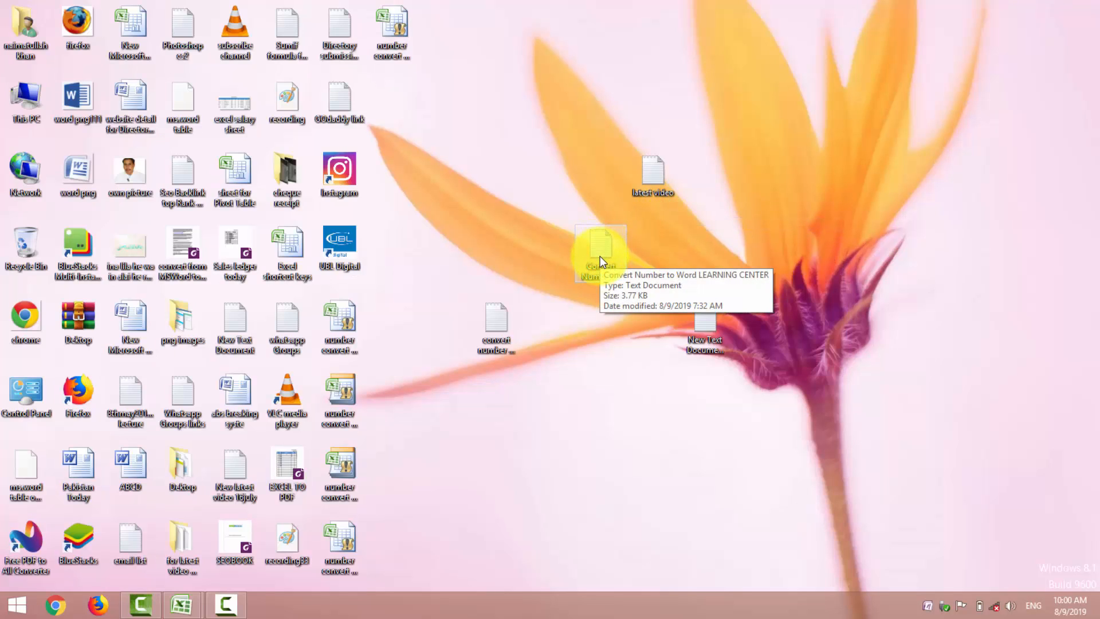
double_click(598, 273)
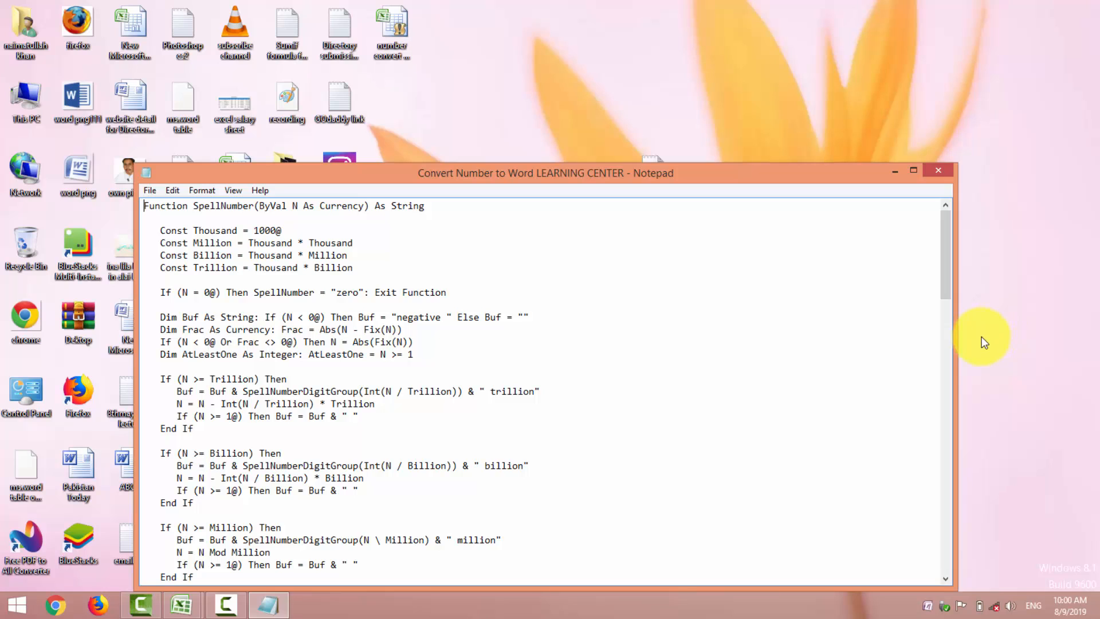
click(946, 415)
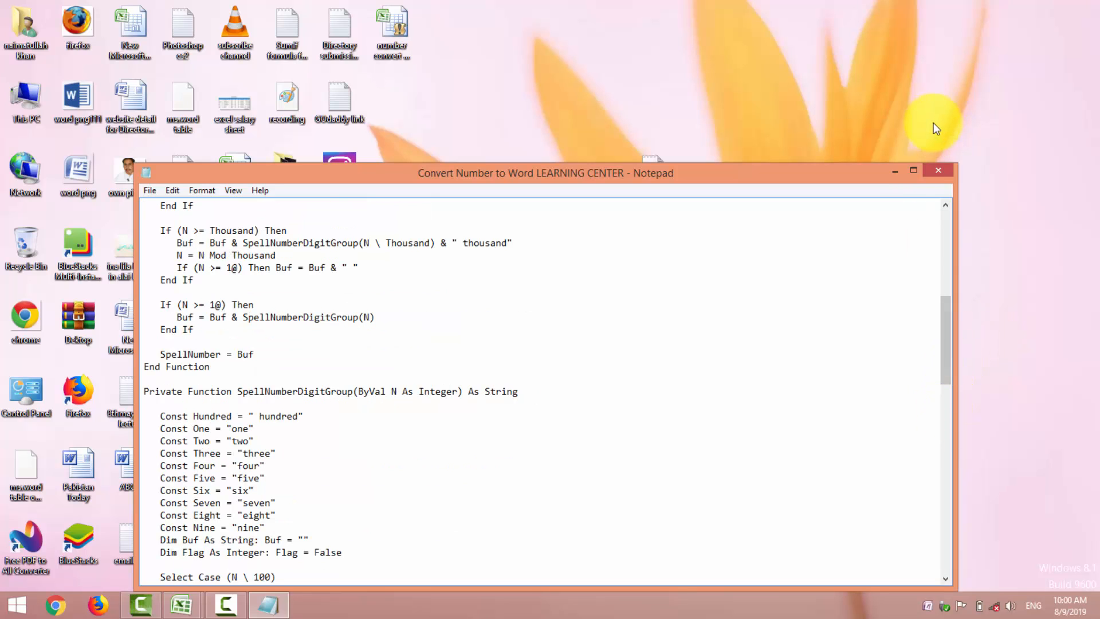
click(914, 172)
click(1092, 70)
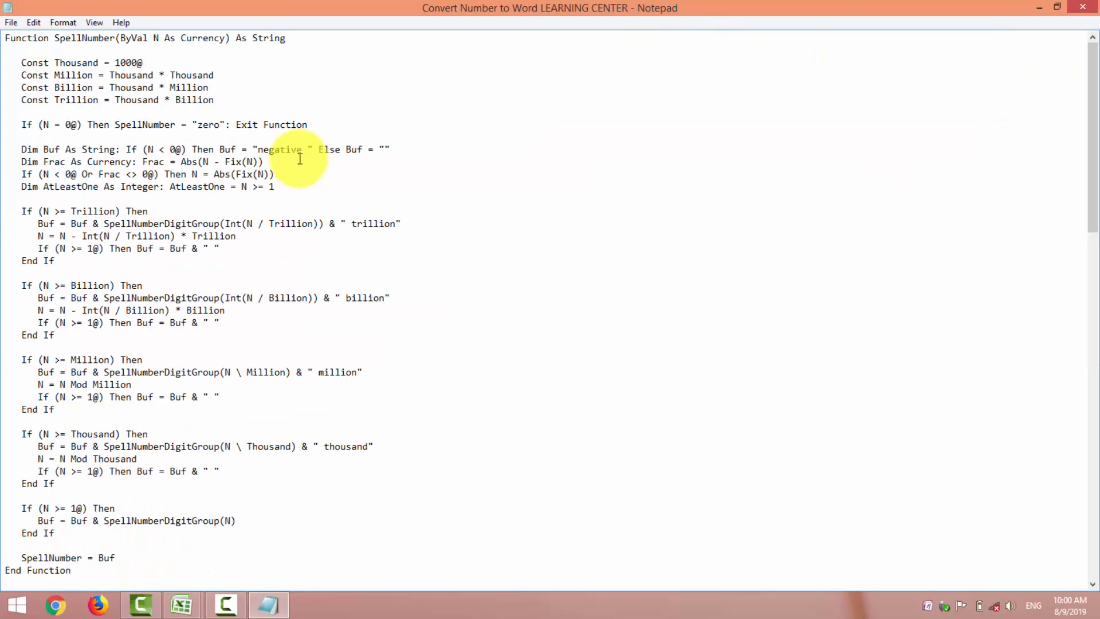
click(1082, 7)
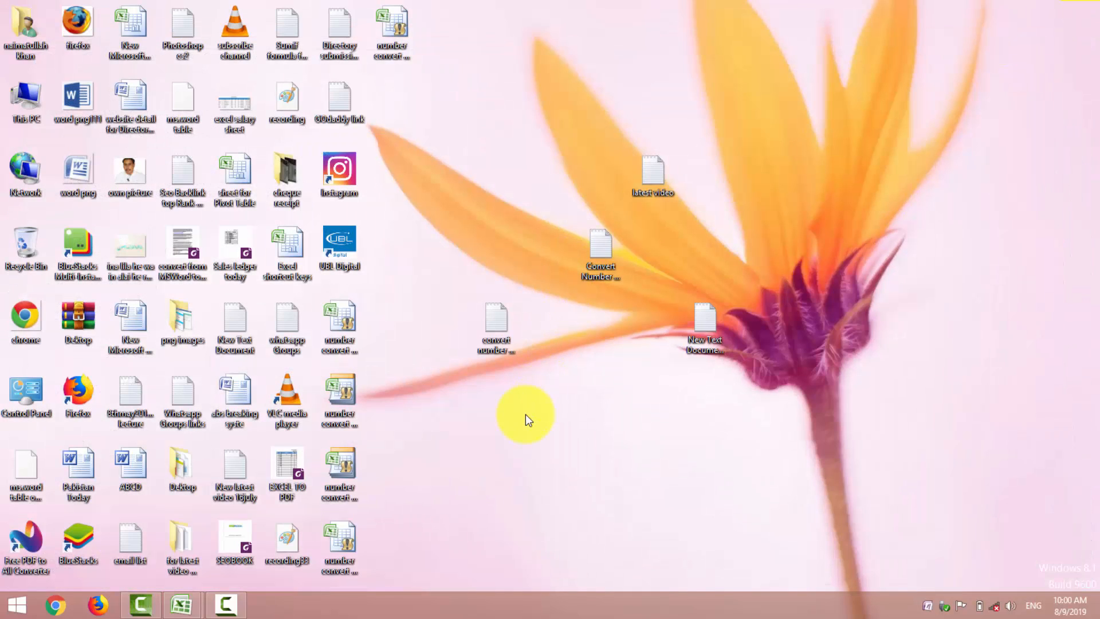
Create a new Microsoft Office Excel worksheet on the desktop and open it in Excel.
right_click(525, 414)
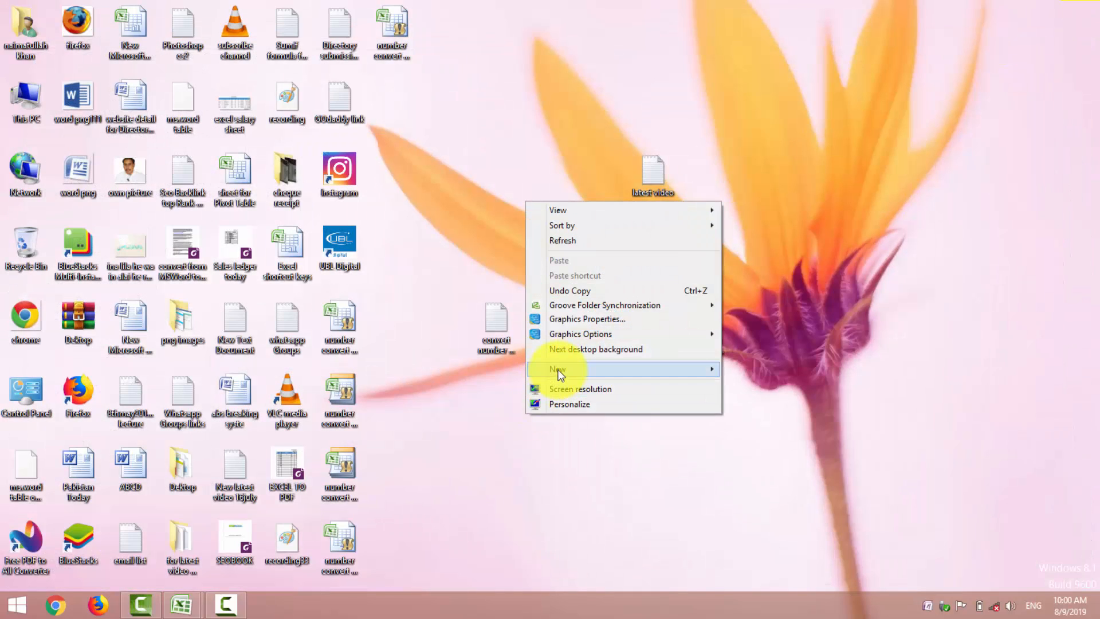
mouse_move(559, 370)
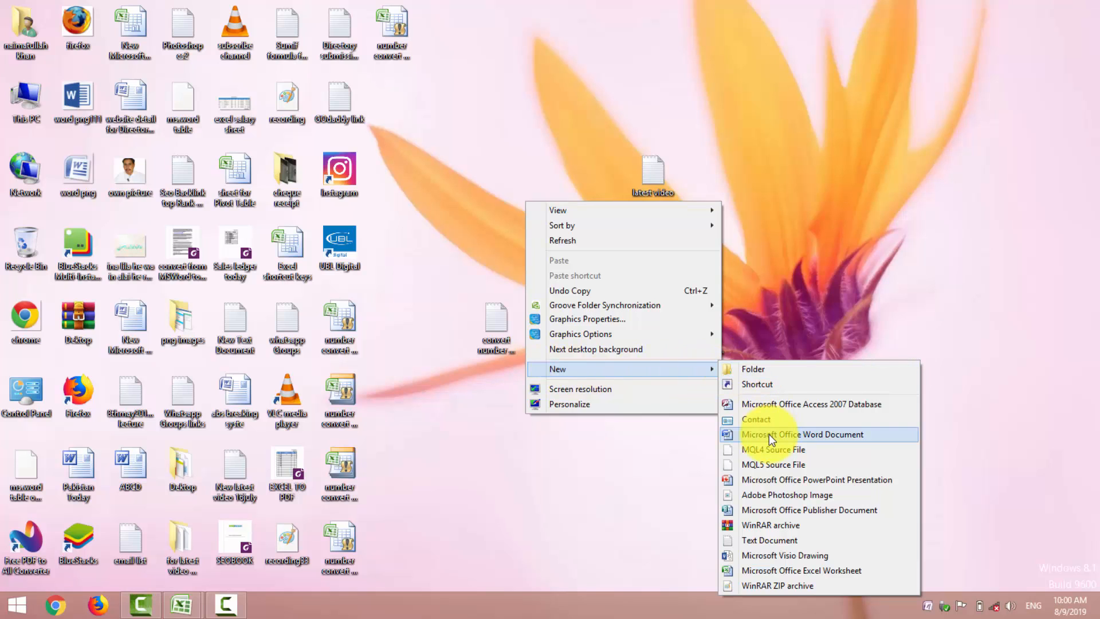
click(761, 570)
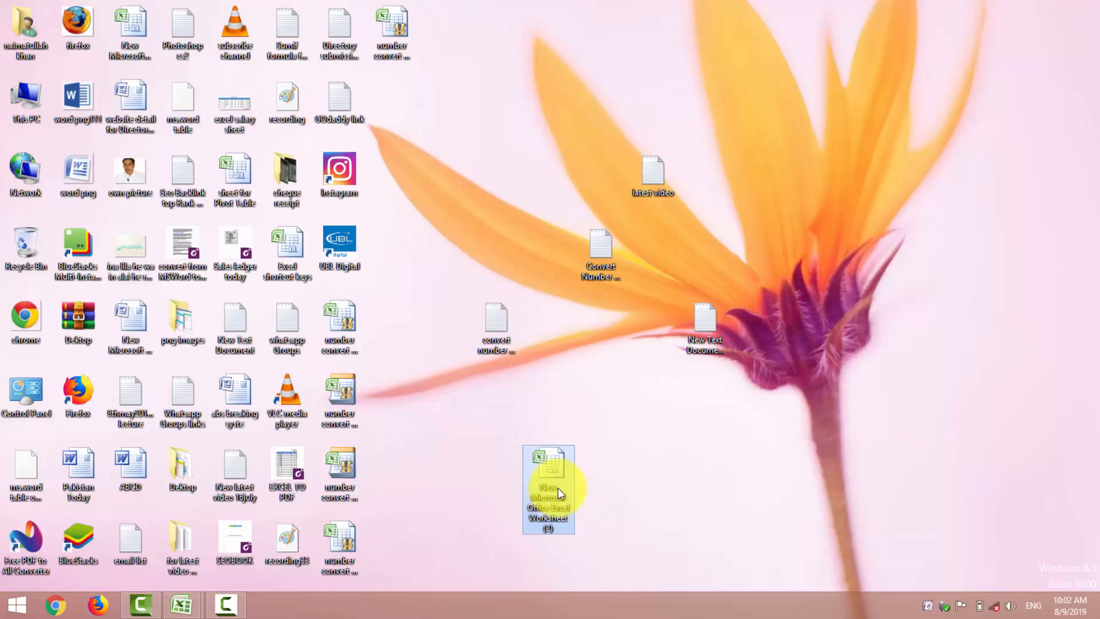
double_click(559, 469)
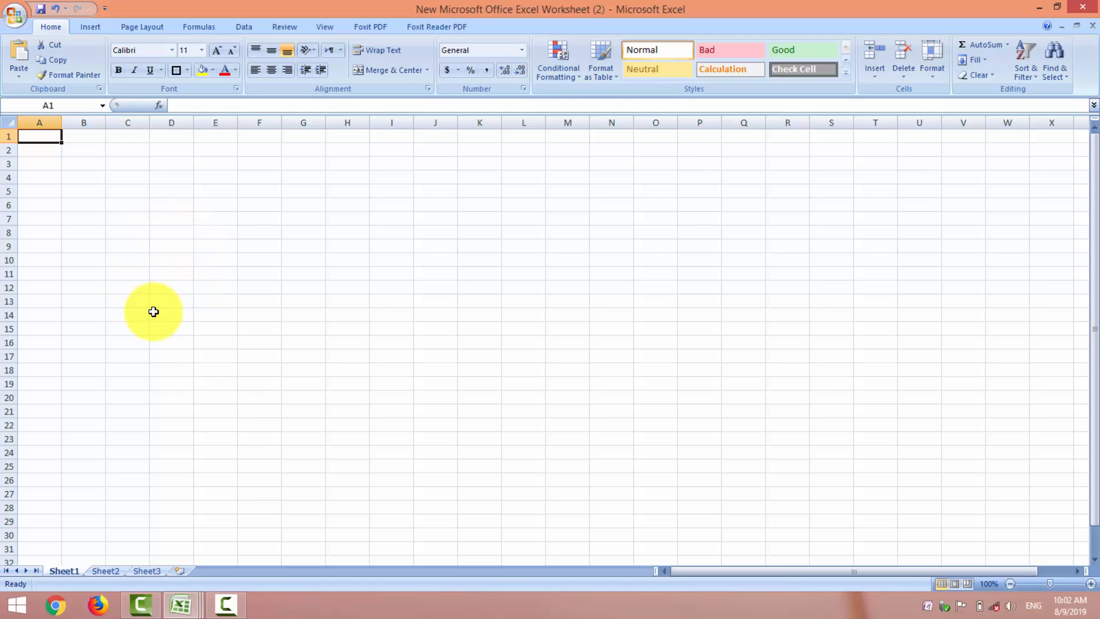
Zoom the empty worksheet in to 180%.
click(21, 21)
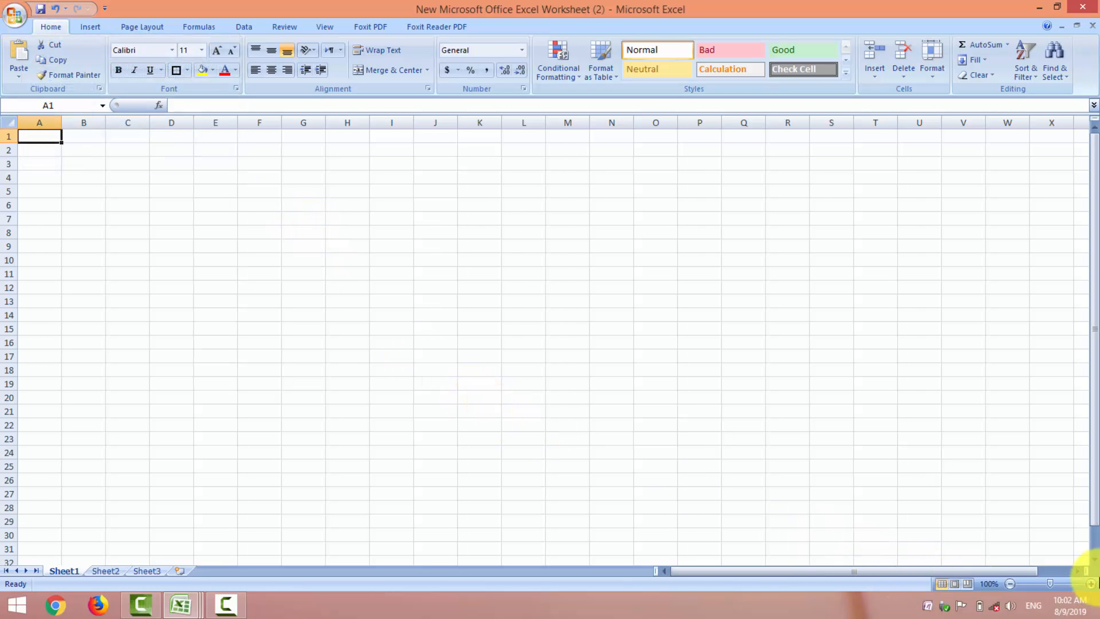
click(1091, 584)
click(1091, 584)
click(1091, 584)
click(1091, 584)
click(1091, 584)
click(1091, 583)
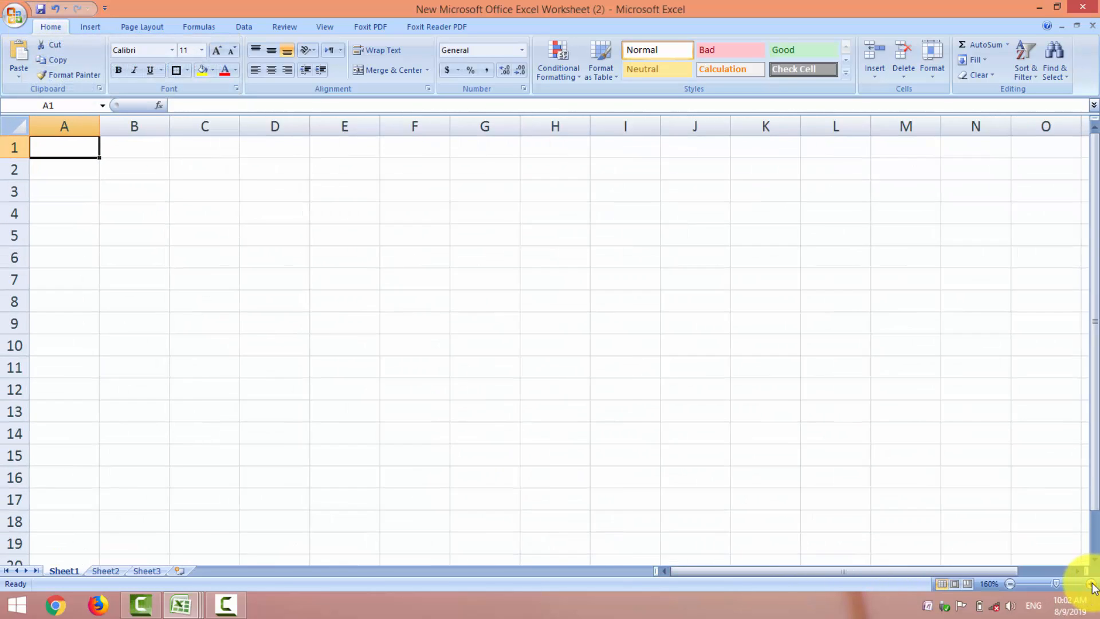
click(1090, 583)
click(1091, 583)
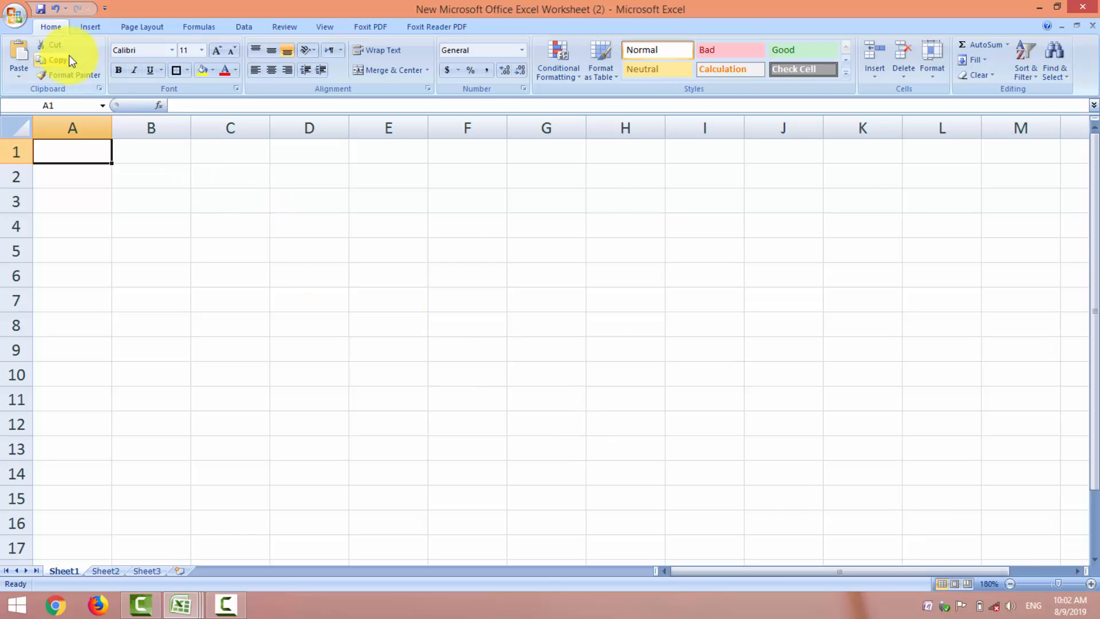
Start saving the workbook under a new name, entering "convert Figures into words333" as the file name.
click(15, 20)
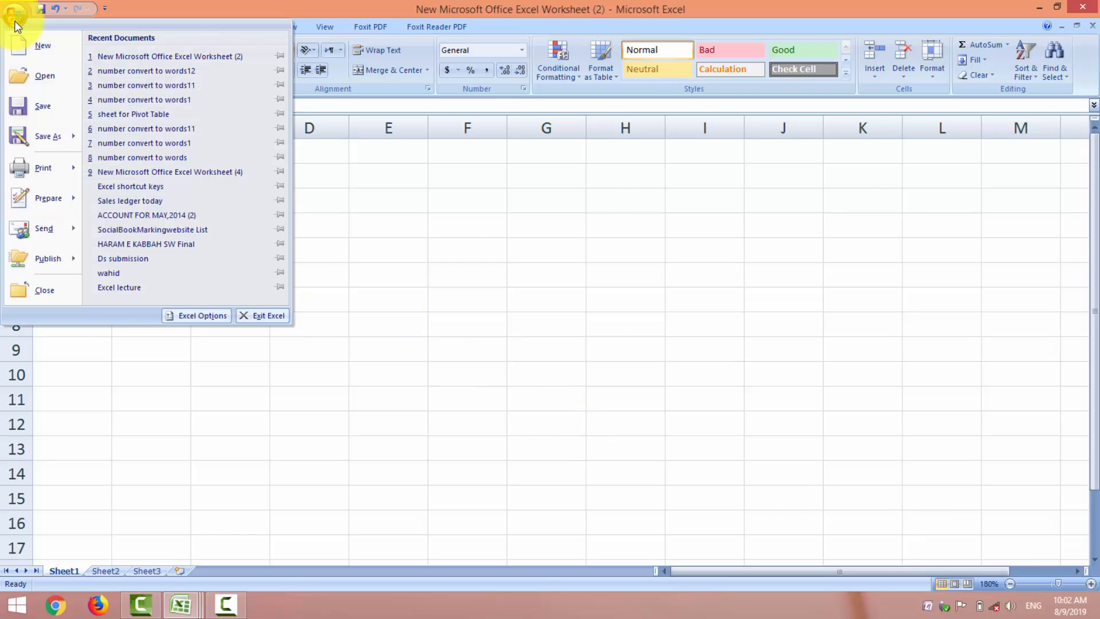
click(26, 137)
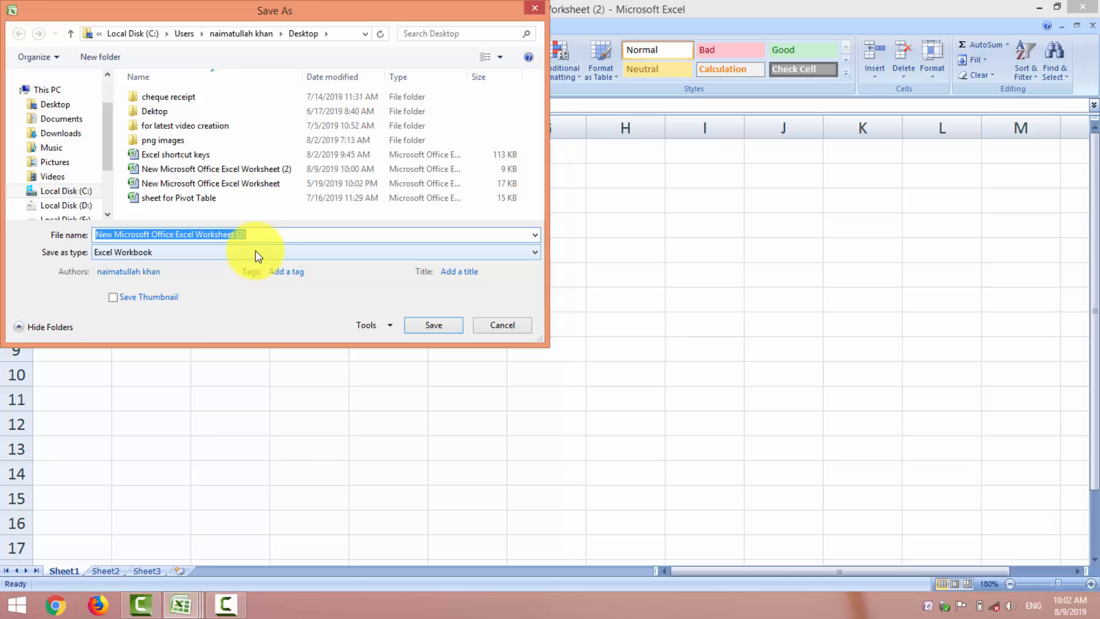
text(convert Fiver)
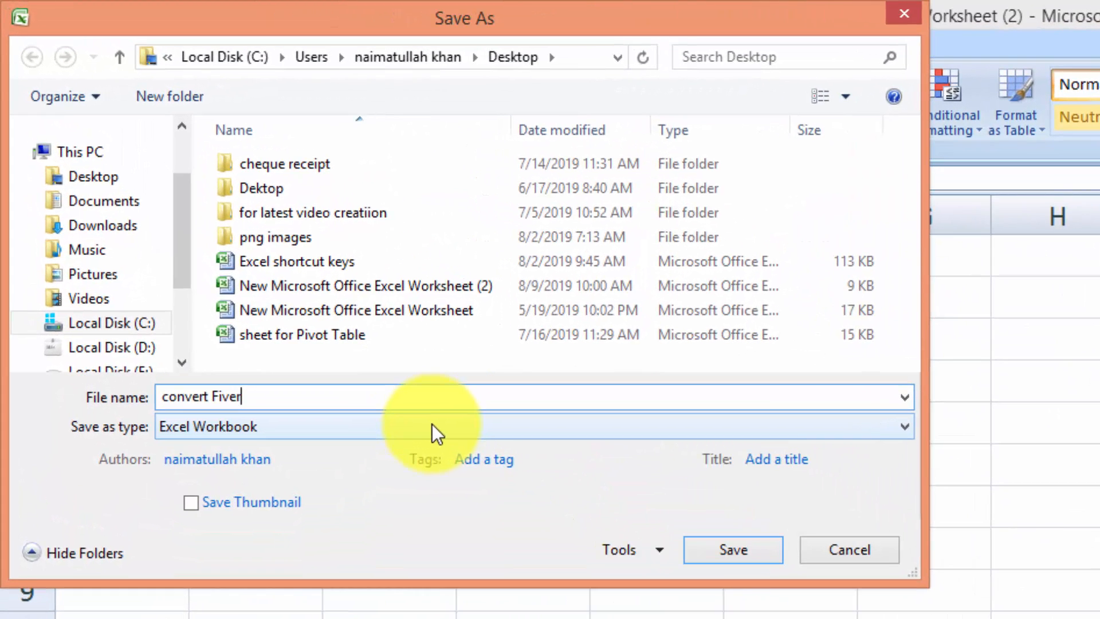
key(BackSpace)
key(BackSpace)
key(BackSpace)
text(gures into words)
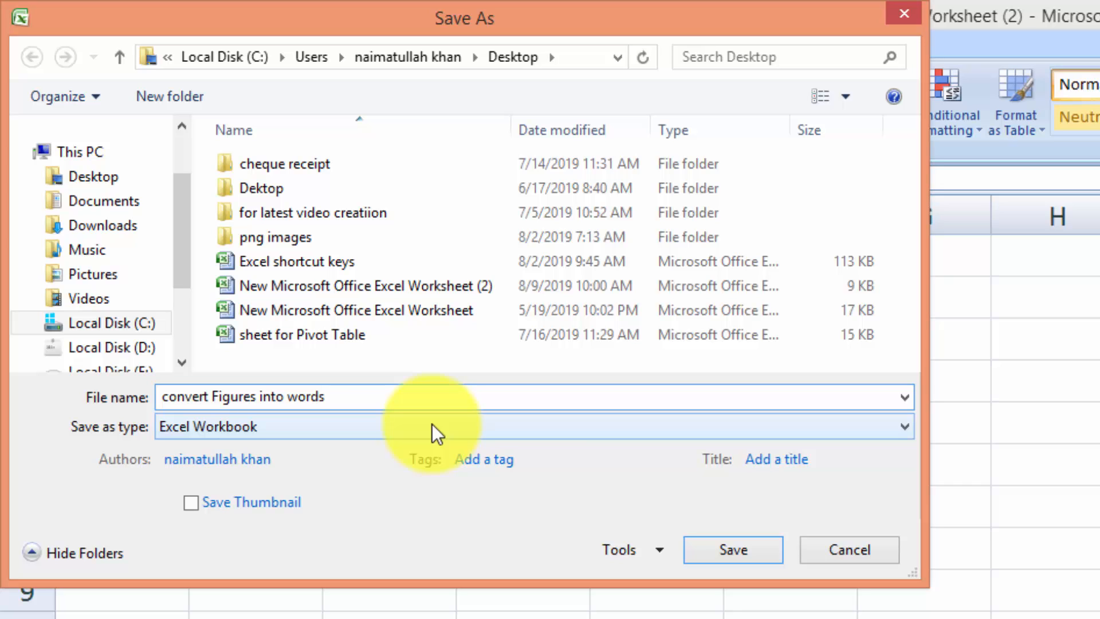
text(333)
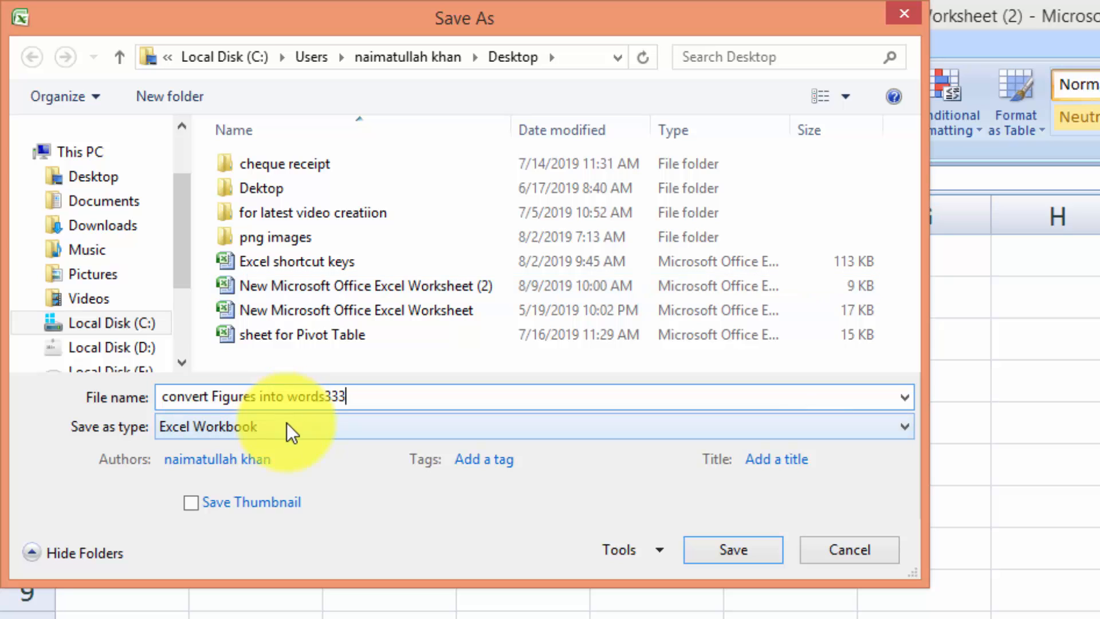
Set the file type to Excel Macro-Enabled Workbook and save it to the Desktop, accepting the privacy warning.
click(249, 428)
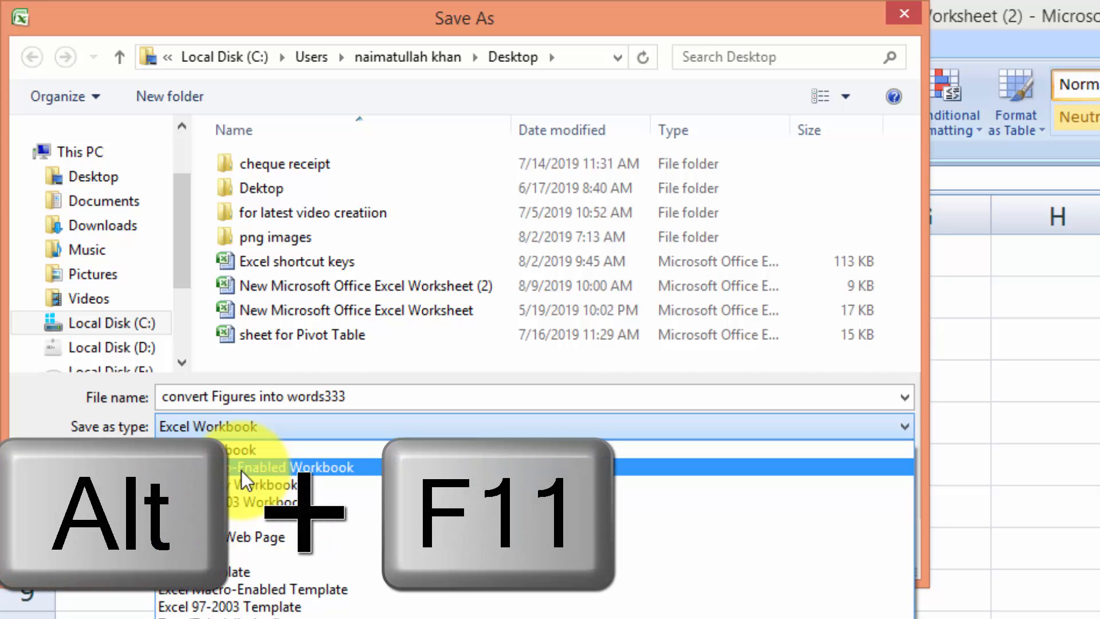
click(242, 470)
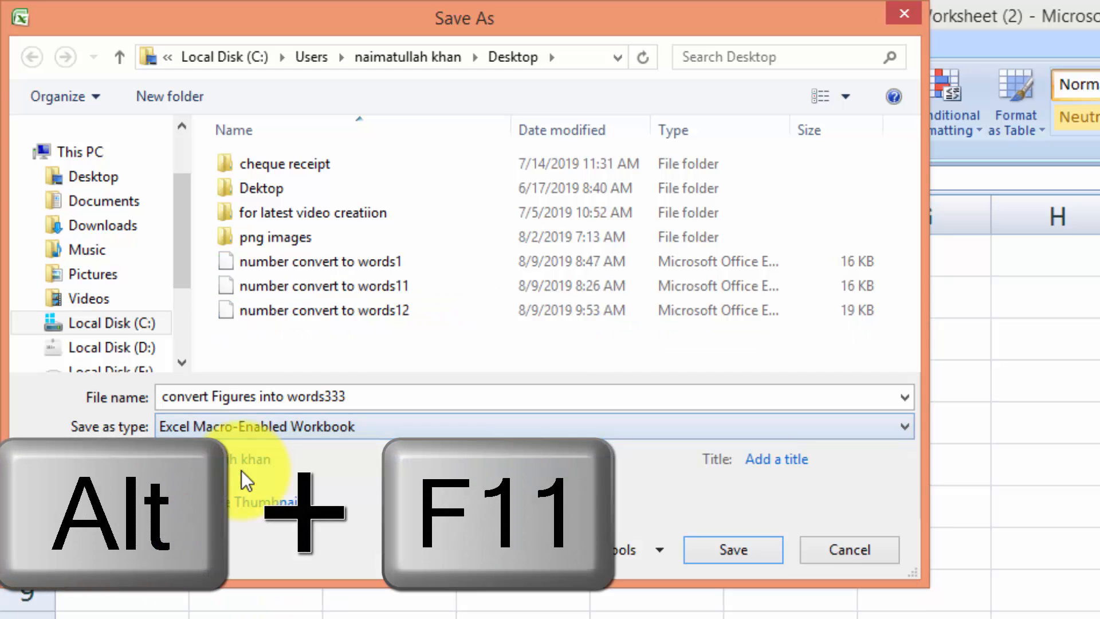
click(121, 177)
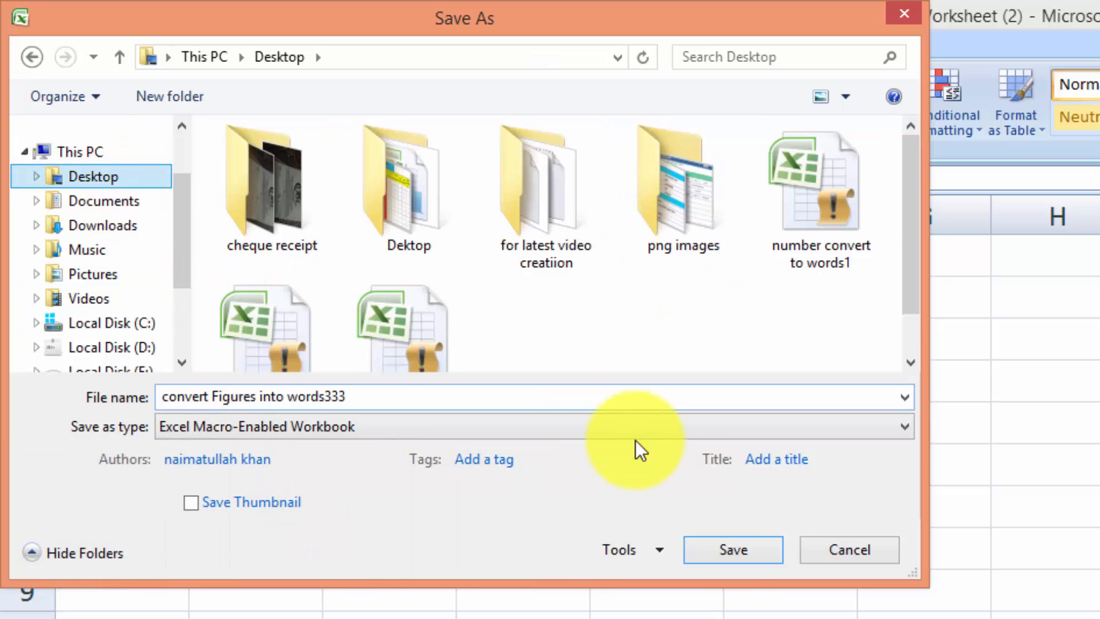
click(735, 548)
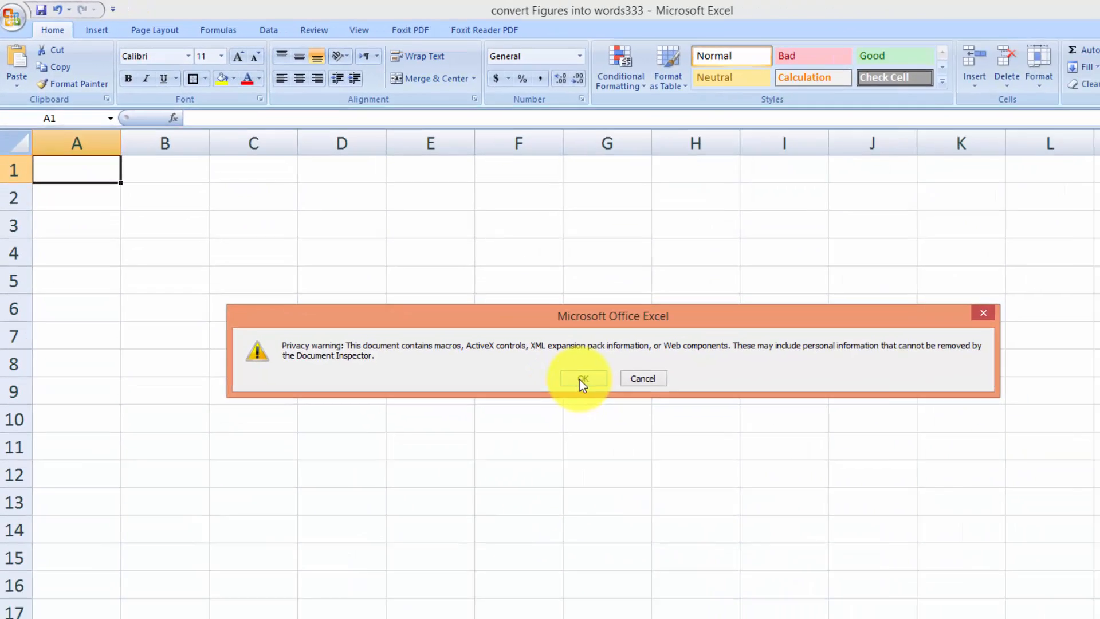
click(584, 378)
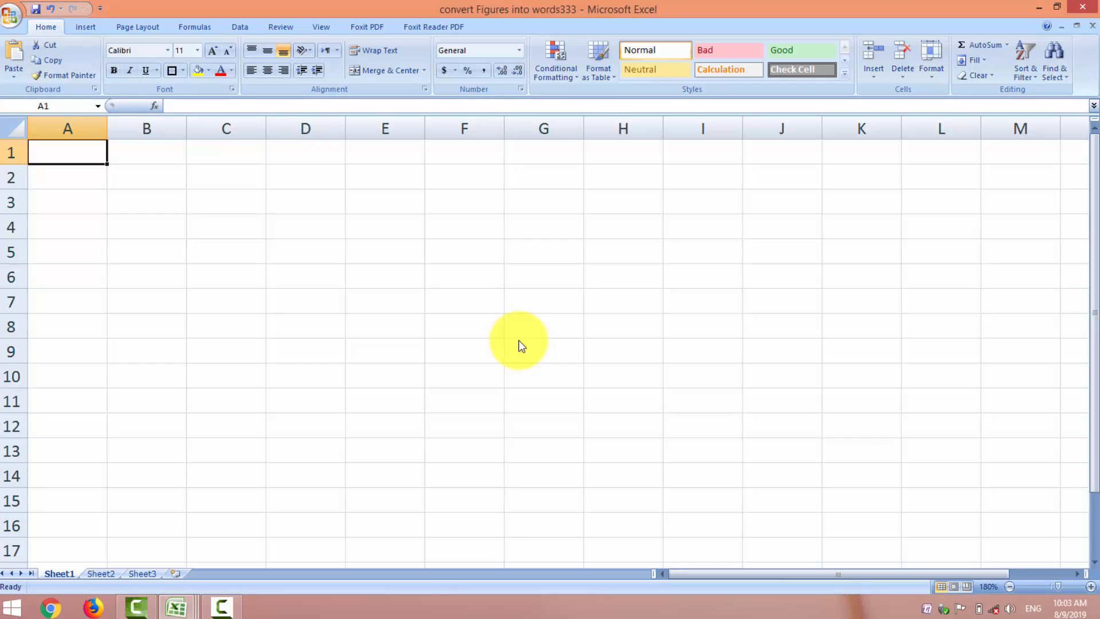
Open the Visual Basic editor for the workbook, insert a module and minimize its code window.
key(alt)
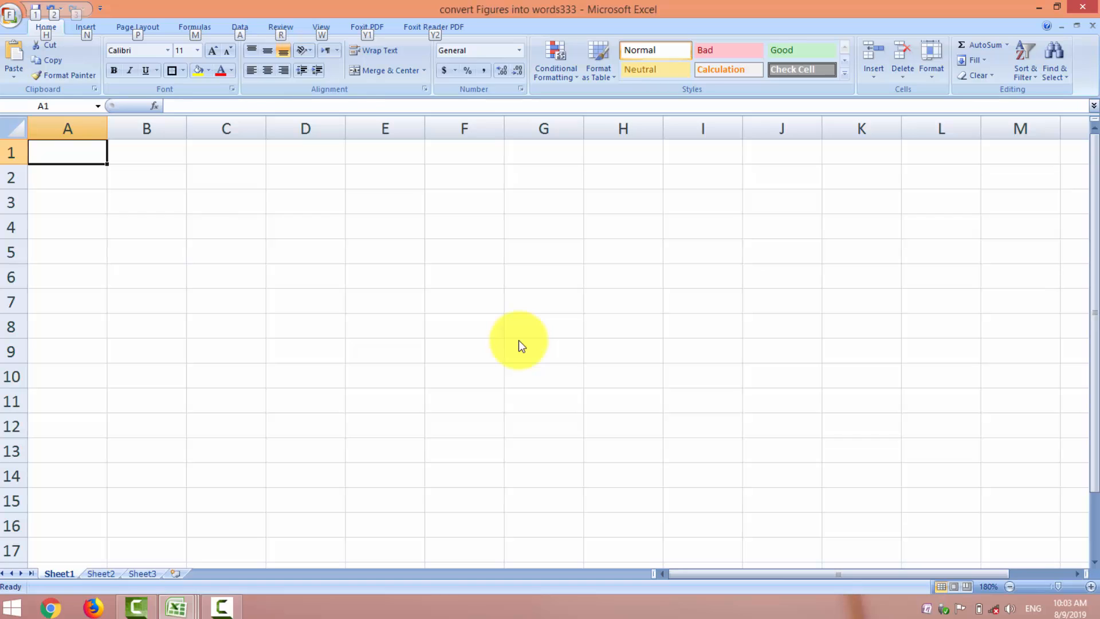
key(alt+F11)
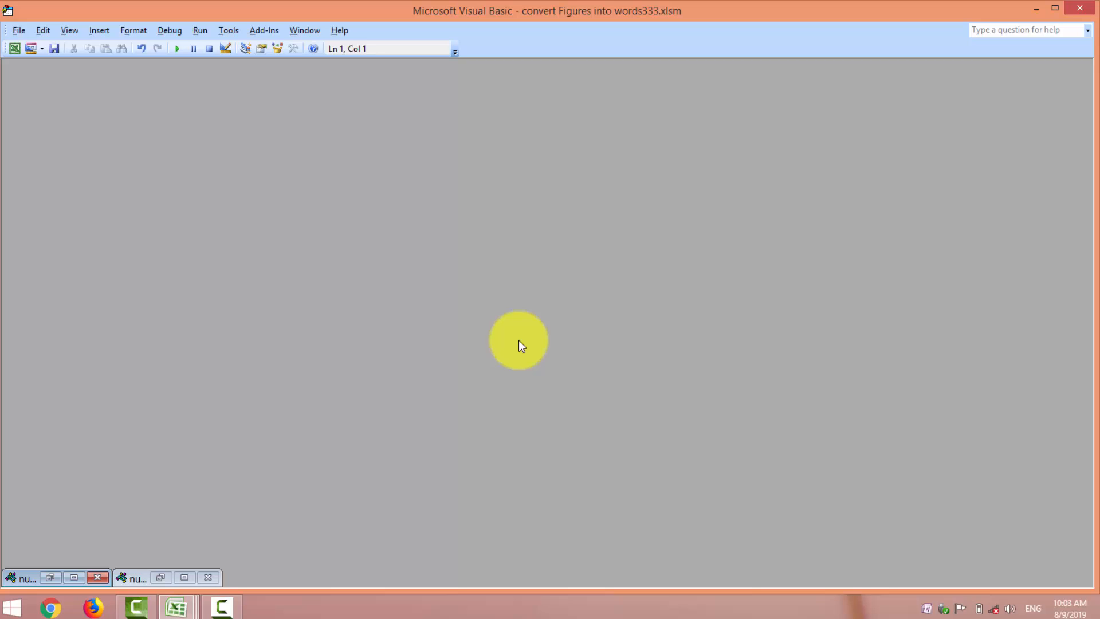
click(105, 33)
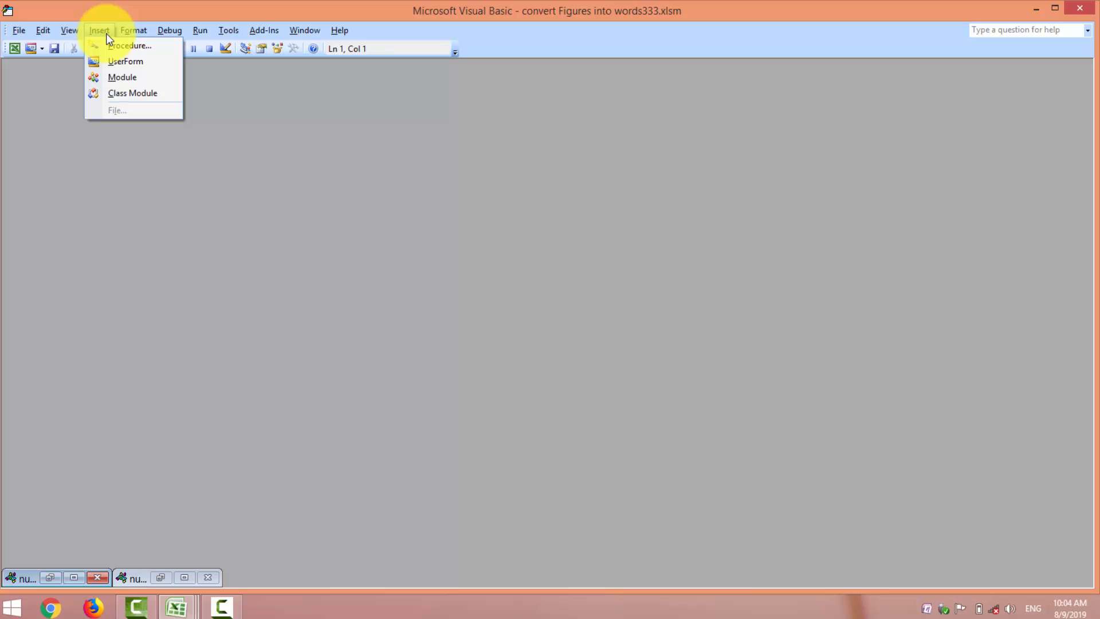
click(118, 78)
click(923, 129)
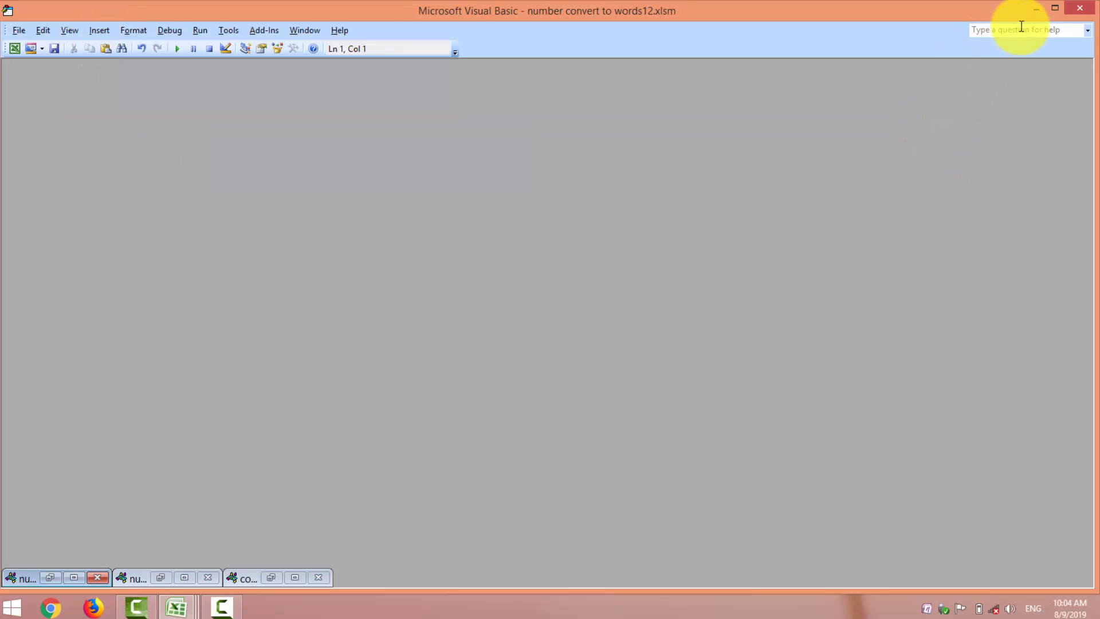
Switch to the desktop, open the "Convert Number to Word LEARNING CENTER" text file in Notepad and copy all its SpellNumber code.
click(1034, 11)
click(1033, 12)
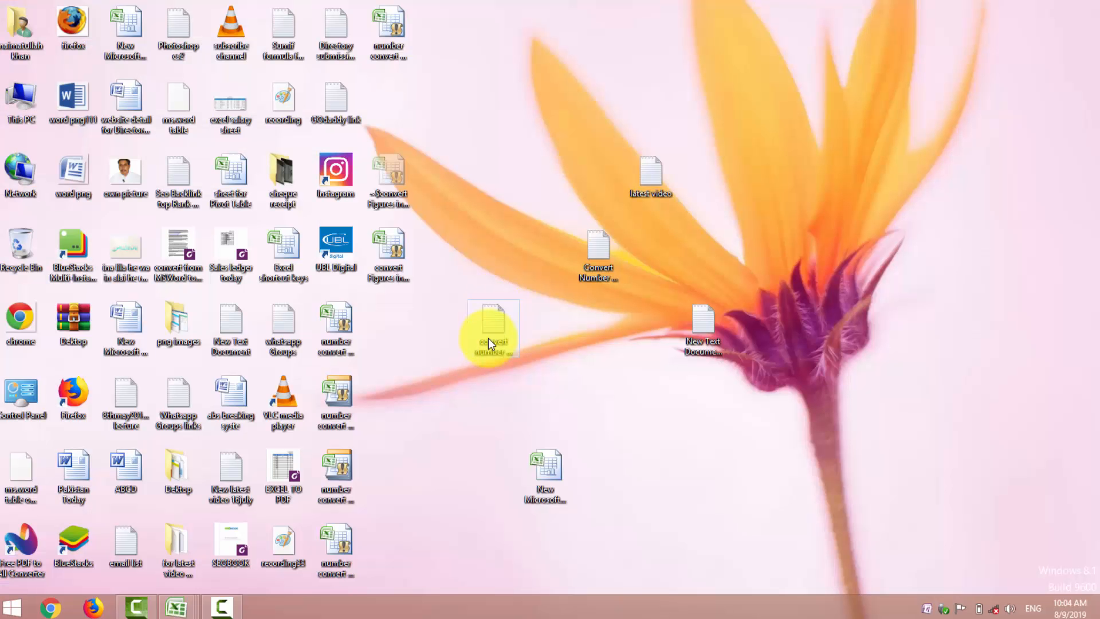
click(591, 273)
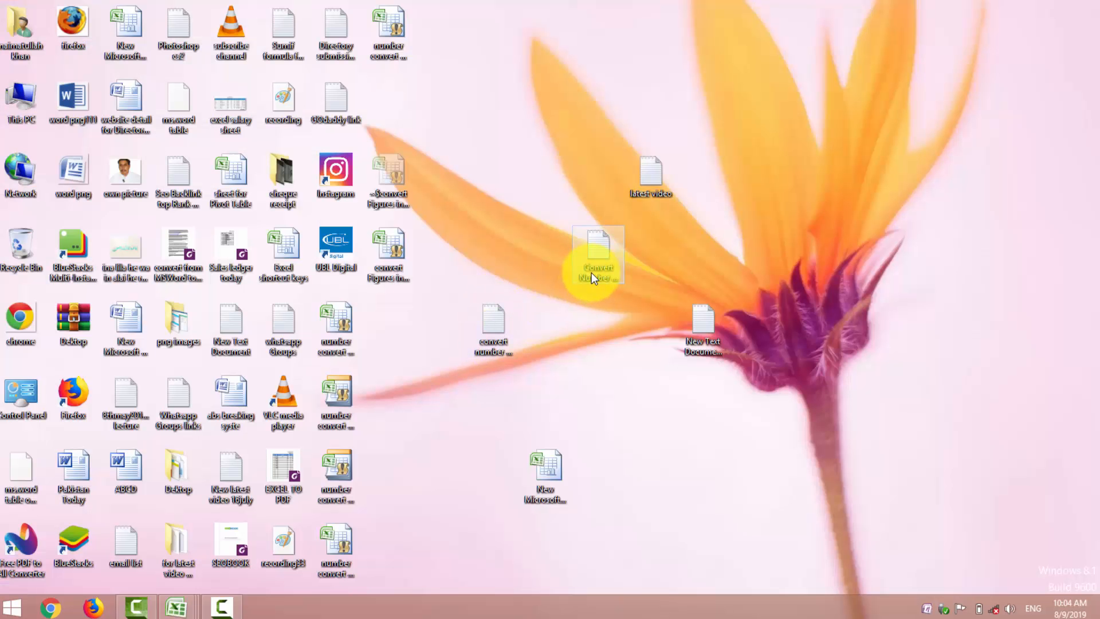
double_click(591, 273)
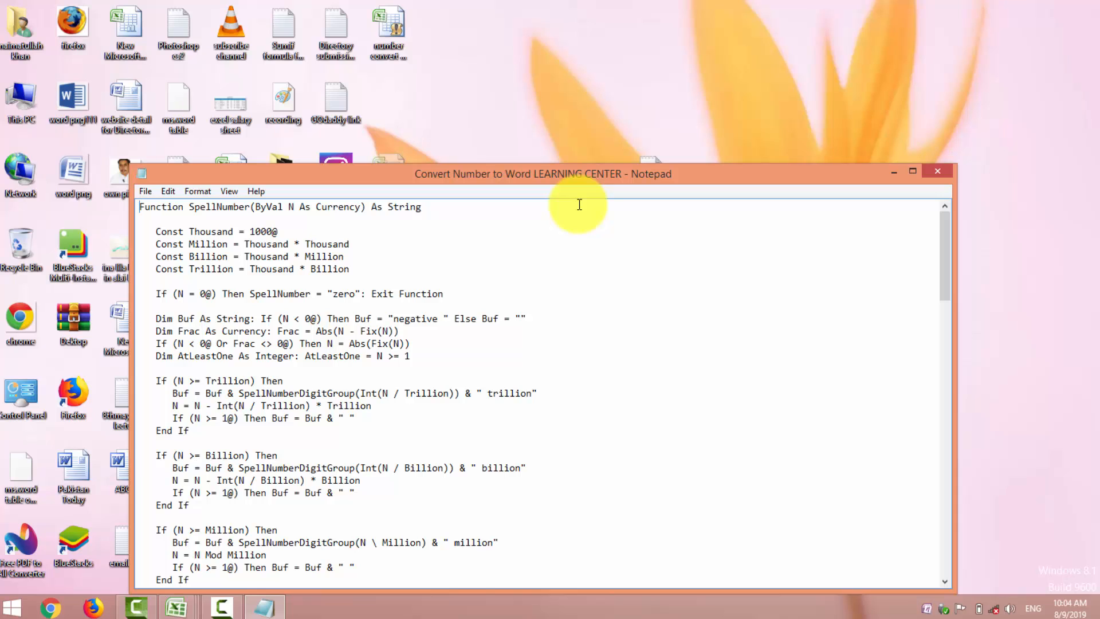
key(ctrl+a)
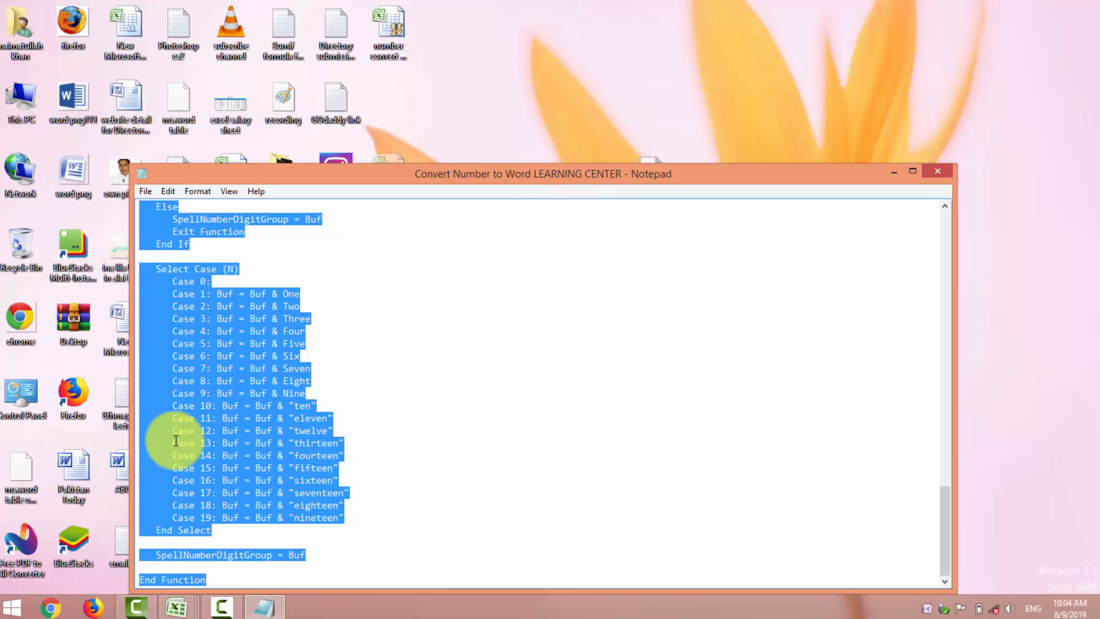
Switch back to the "convert Figures into words333" workbook in Excel and insert another module in its Visual Basic editor.
mouse_move(175, 607)
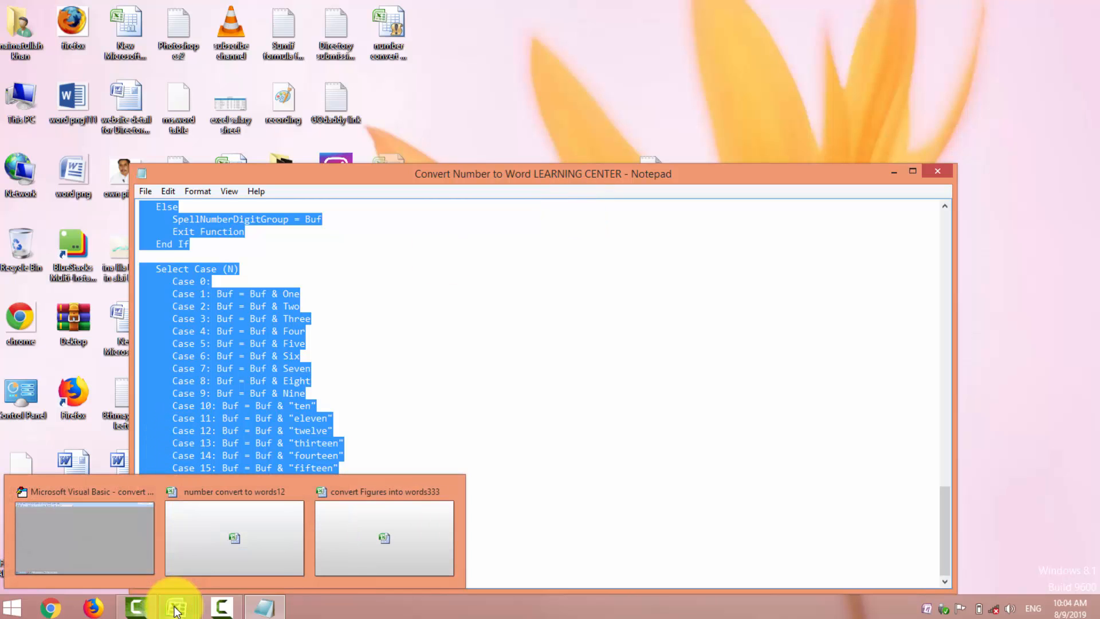
click(349, 561)
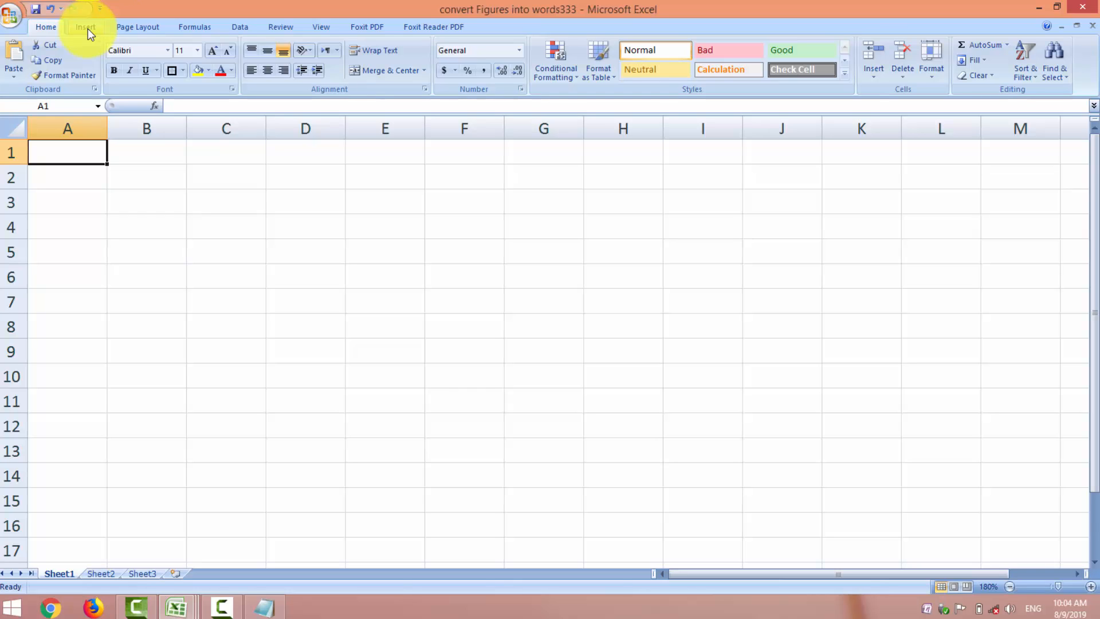
key(alt)
key(alt+F11)
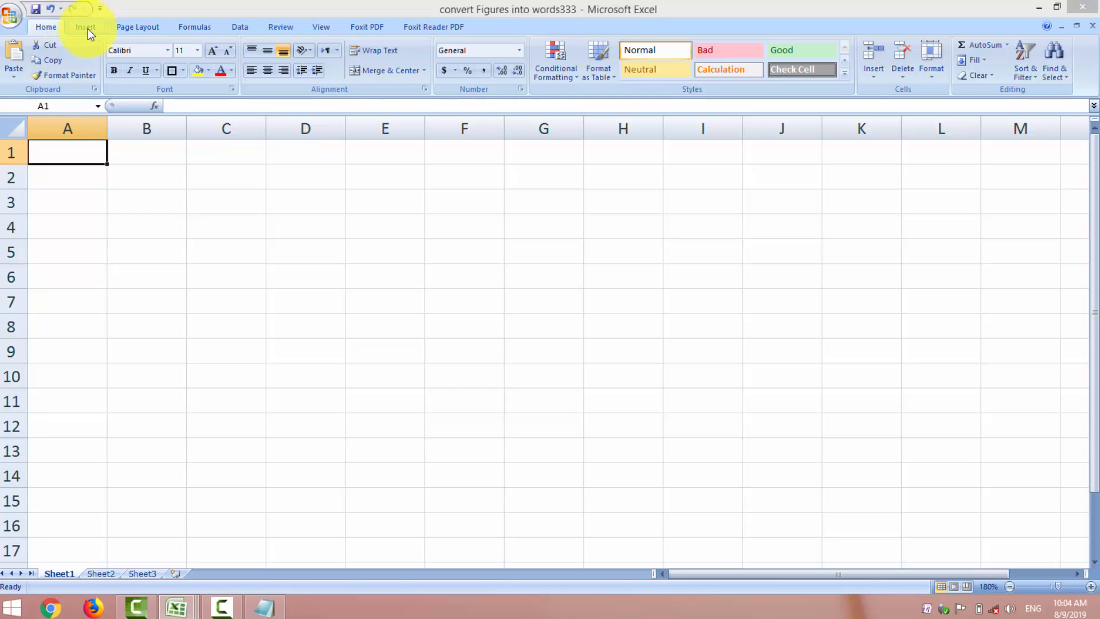
click(89, 31)
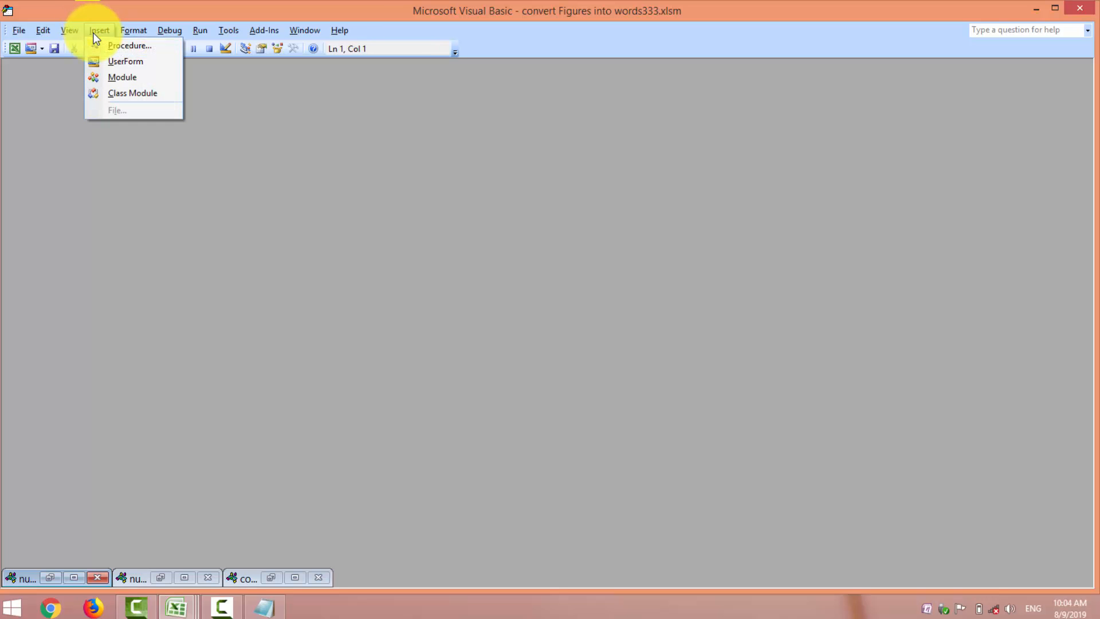
click(109, 80)
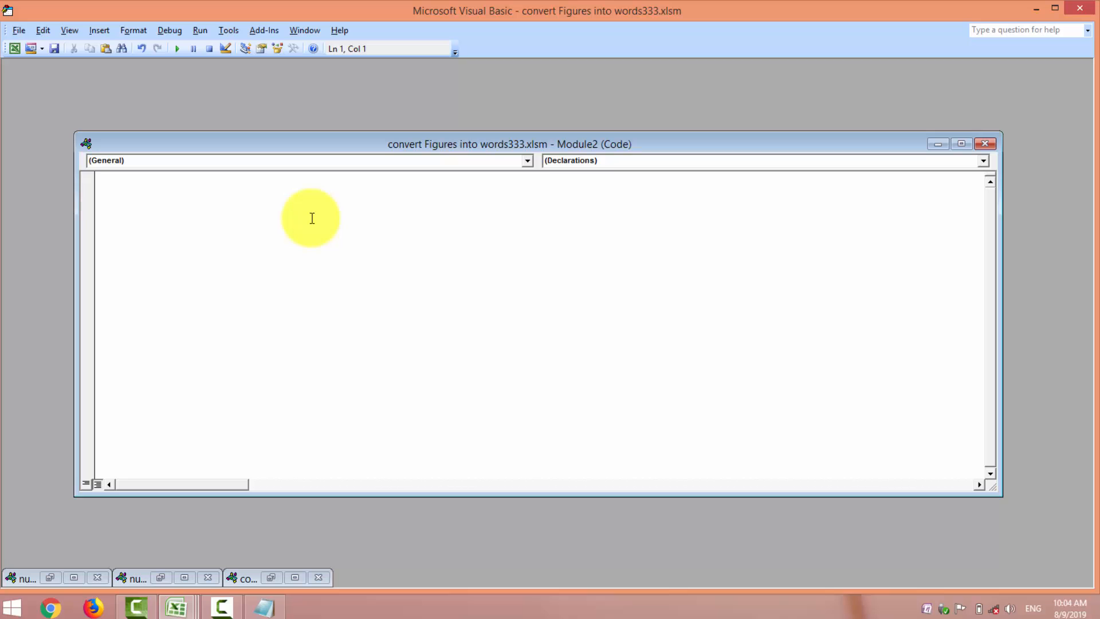
Paste the SpellNumber code into the new module, save the workbook despite the privacy warning, and return to the worksheet.
key(ctrl+v)
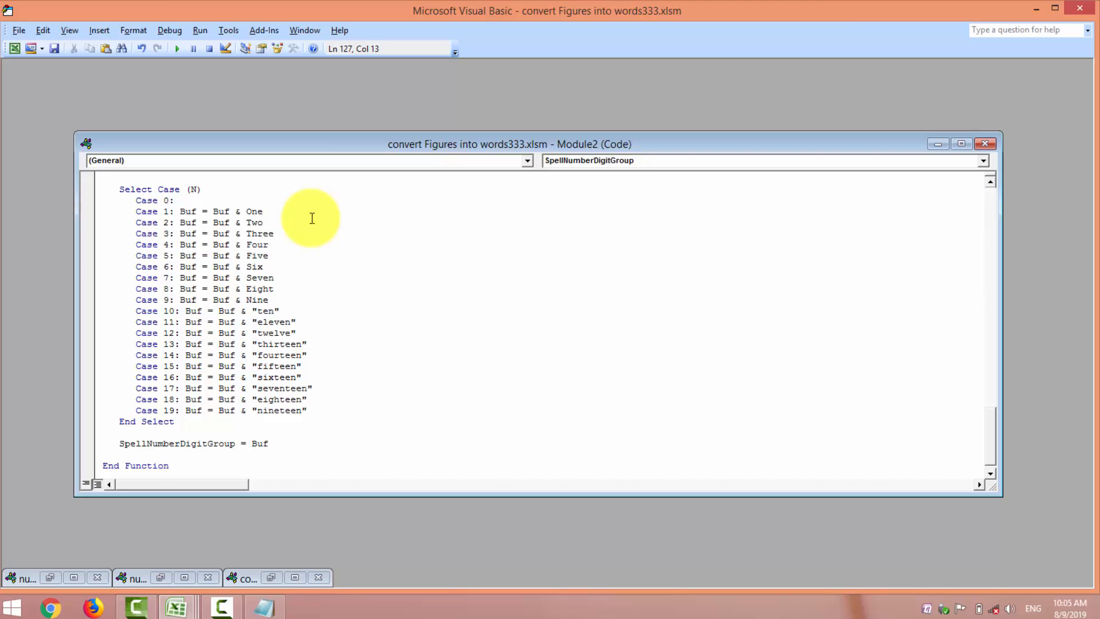
key(ctrl+s)
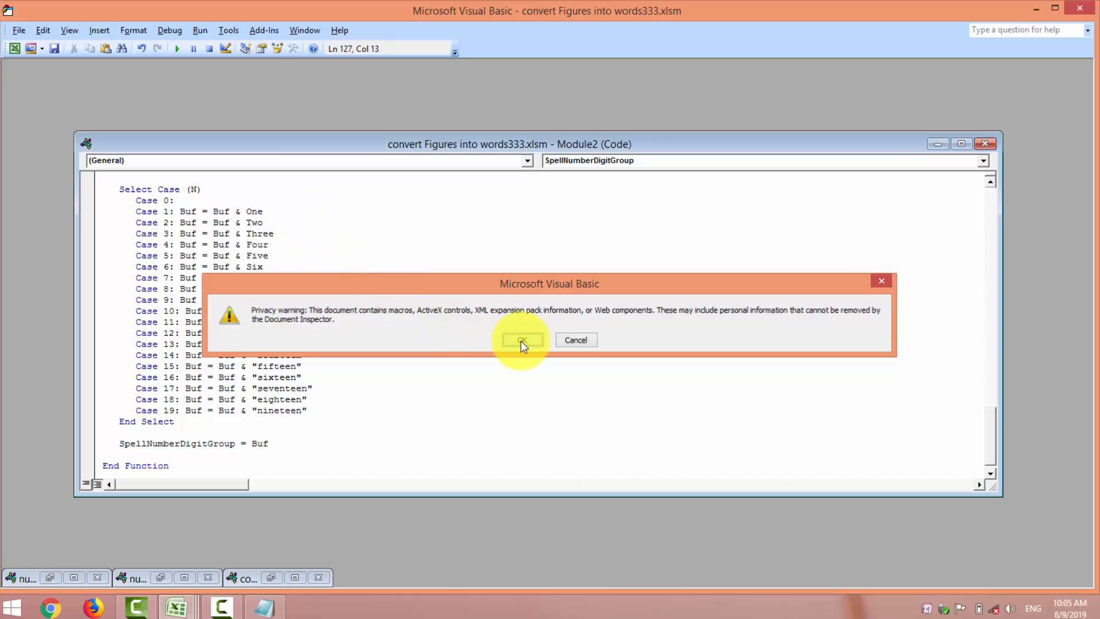
click(520, 342)
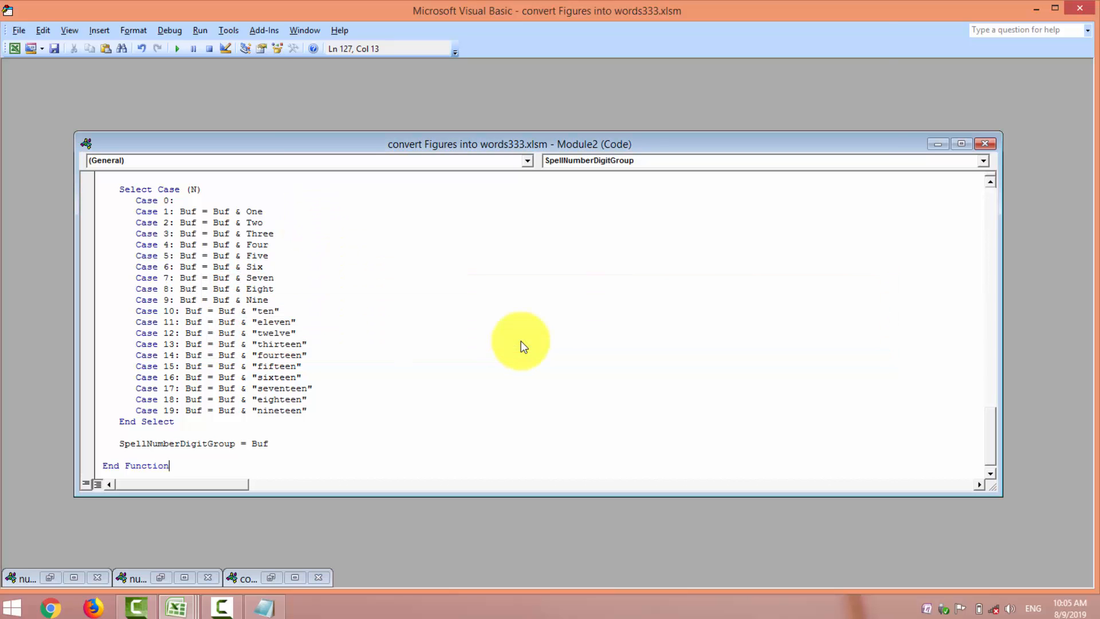
key(ctrl+s)
click(521, 342)
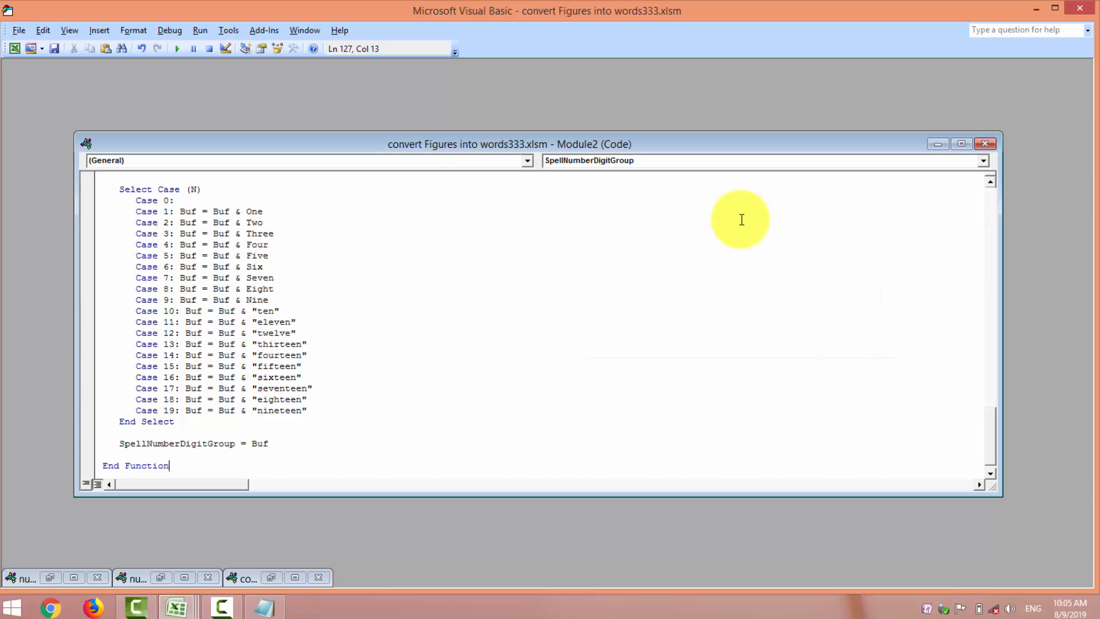
click(937, 143)
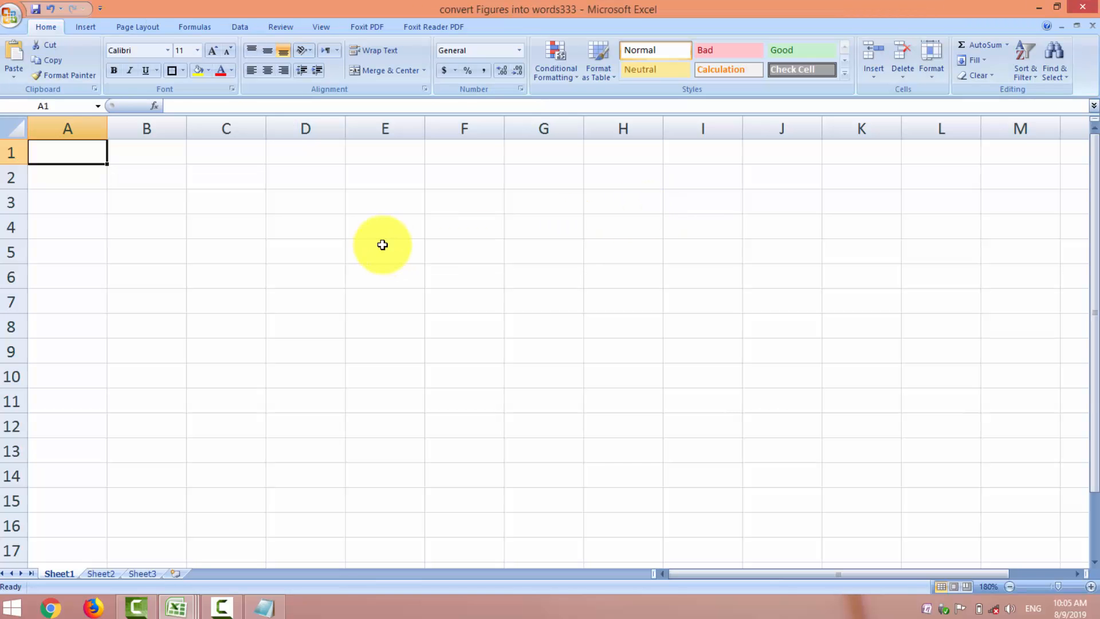
Enter the numbers 3465, 3456, 9807 and 765 in cells C4 to C7.
click(222, 224)
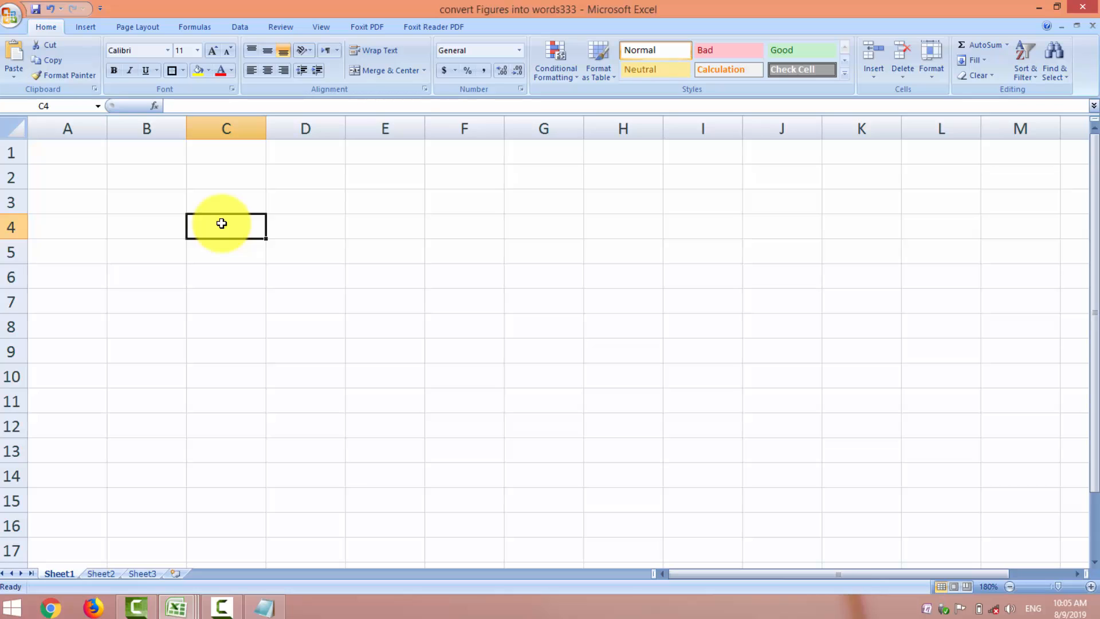
text(3465)
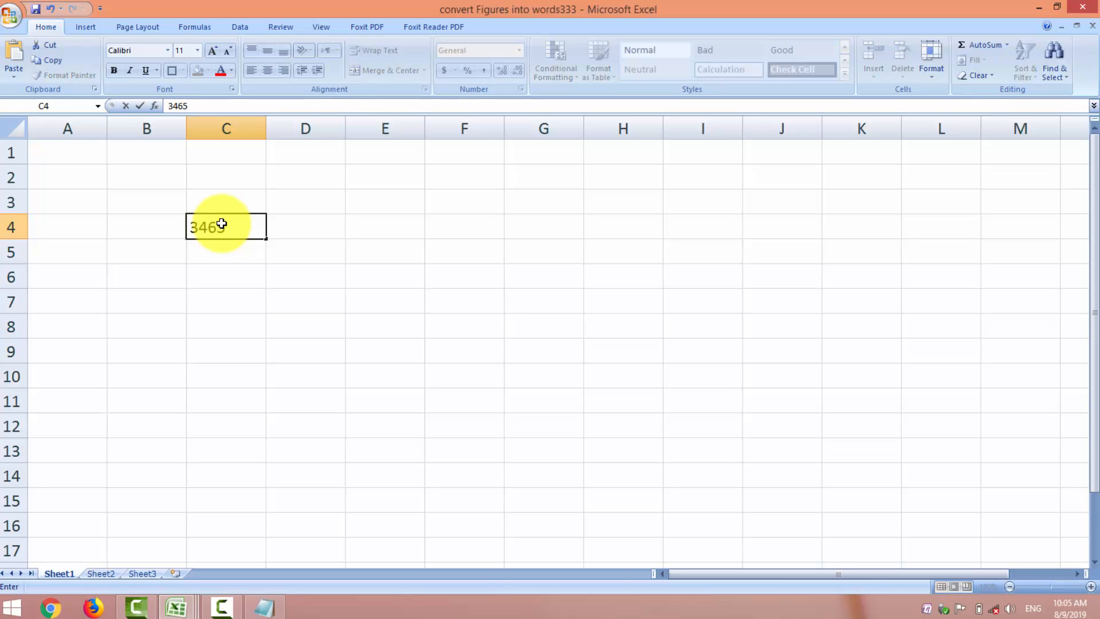
key(Return)
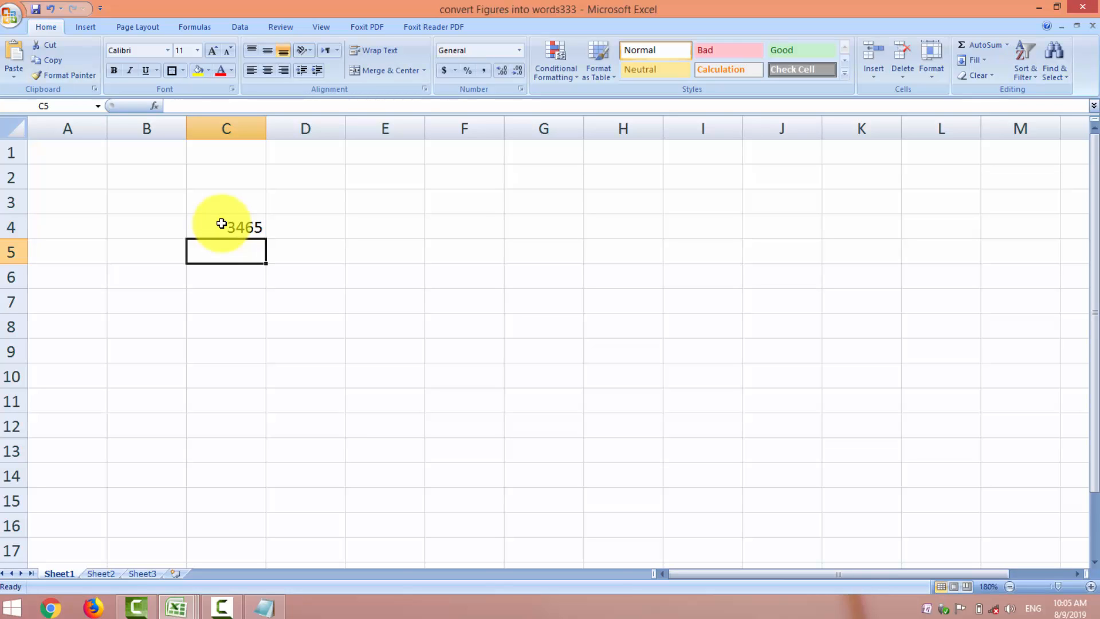
text(3456)
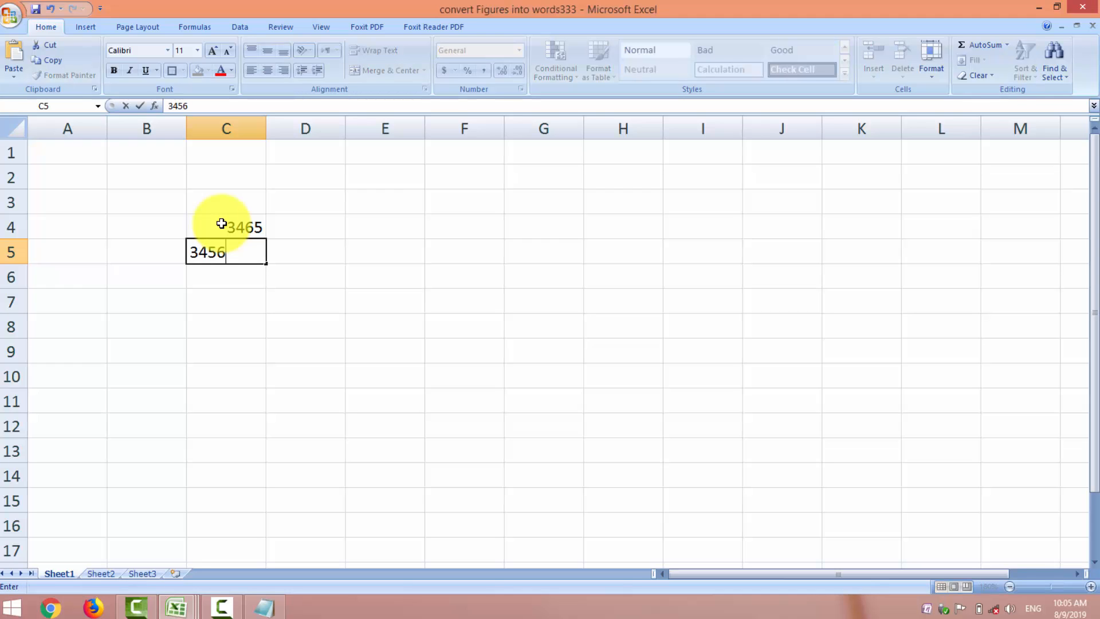
key(Return)
text(980)
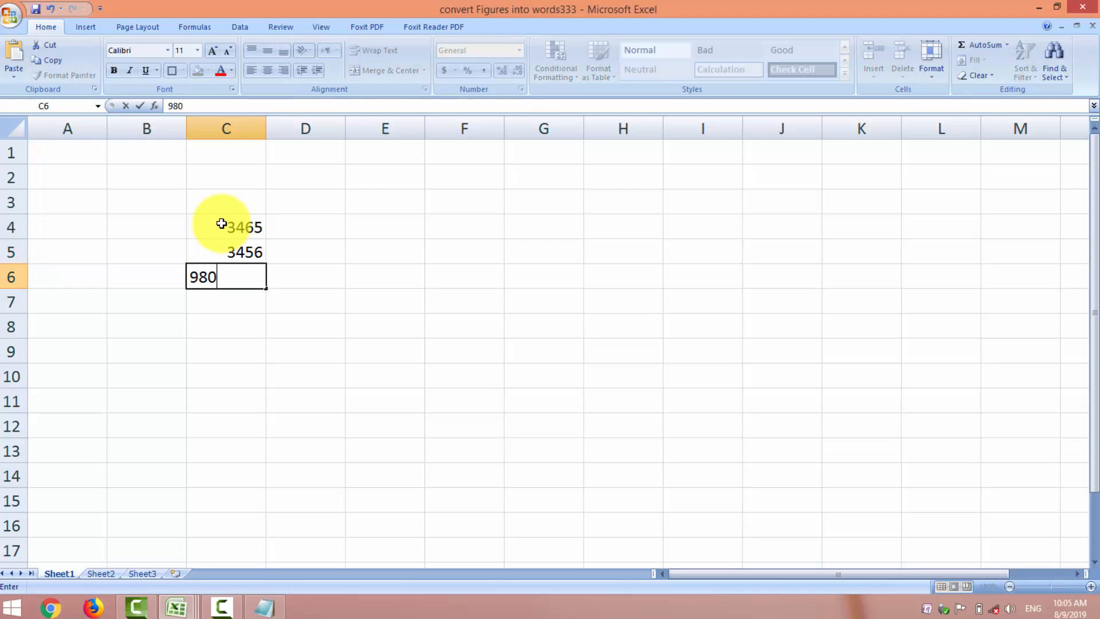
text(7)
key(Return)
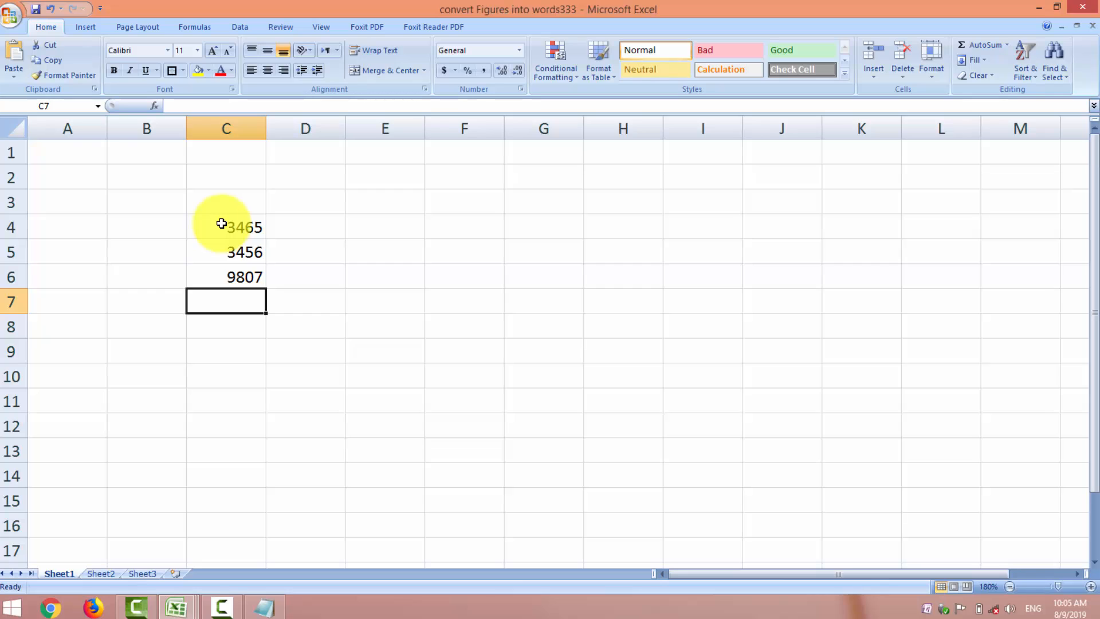
text(765)
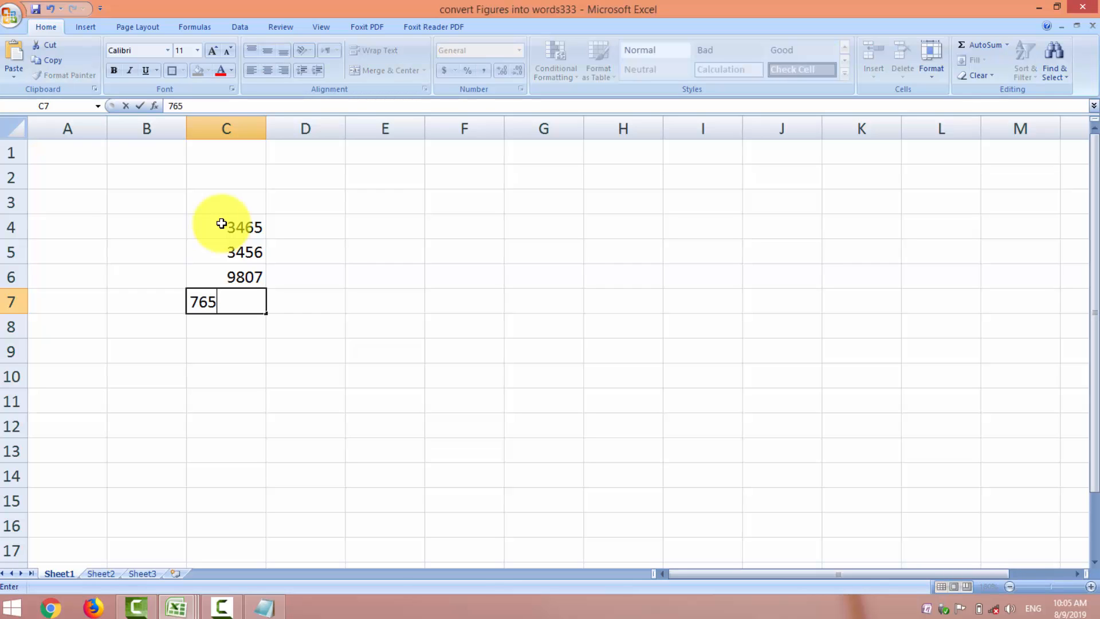
key(Tab)
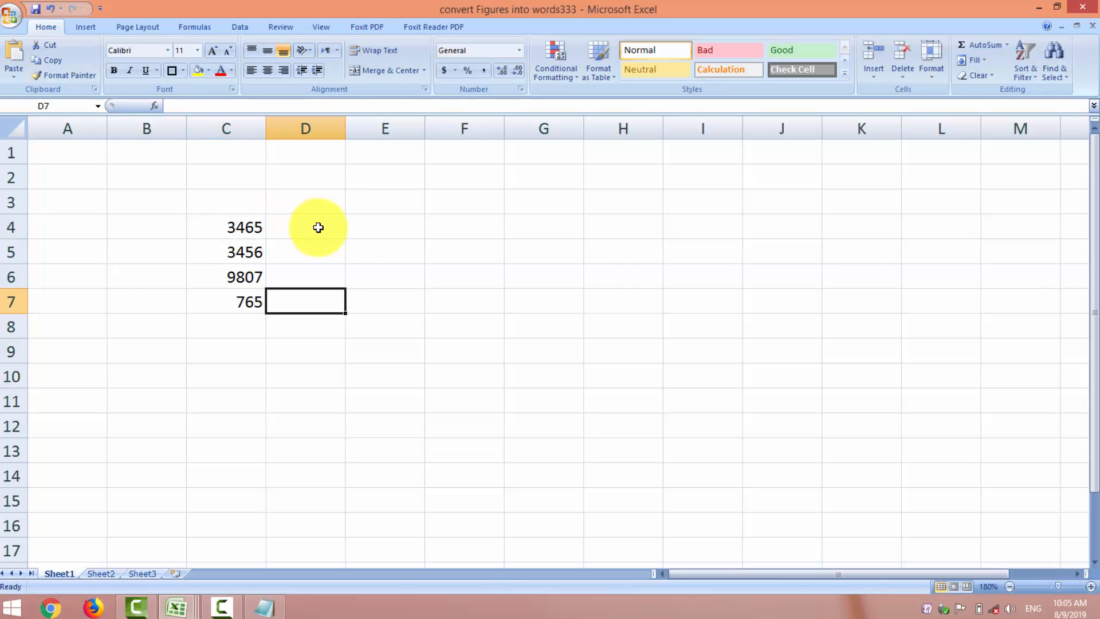
click(318, 228)
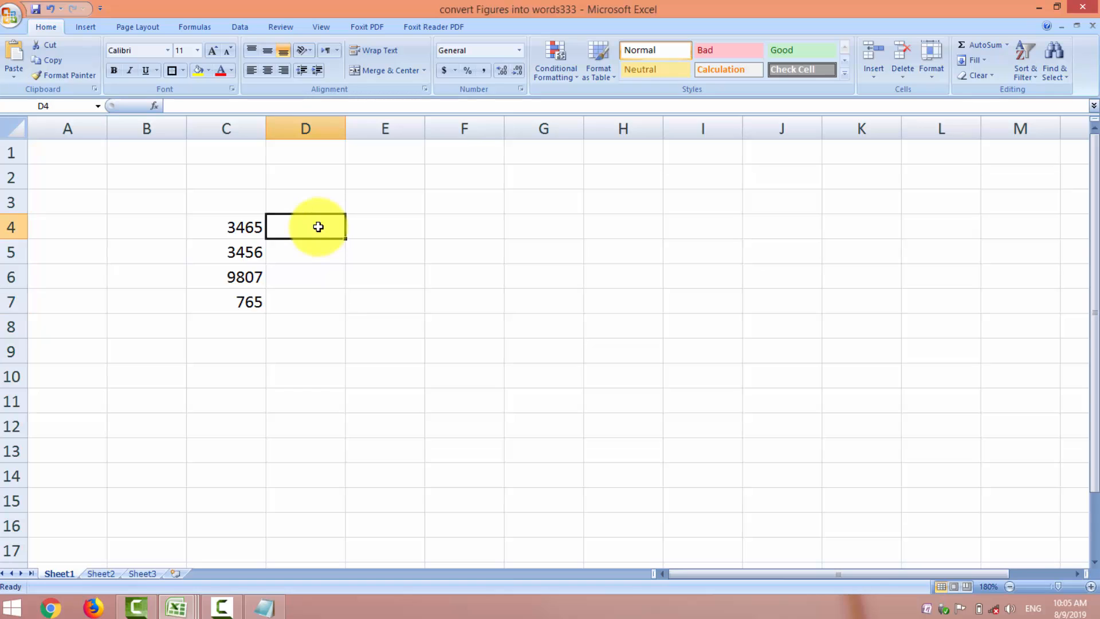
click(247, 324)
Enter "keyboard" in cell B4 as the item for the first amount.
click(153, 226)
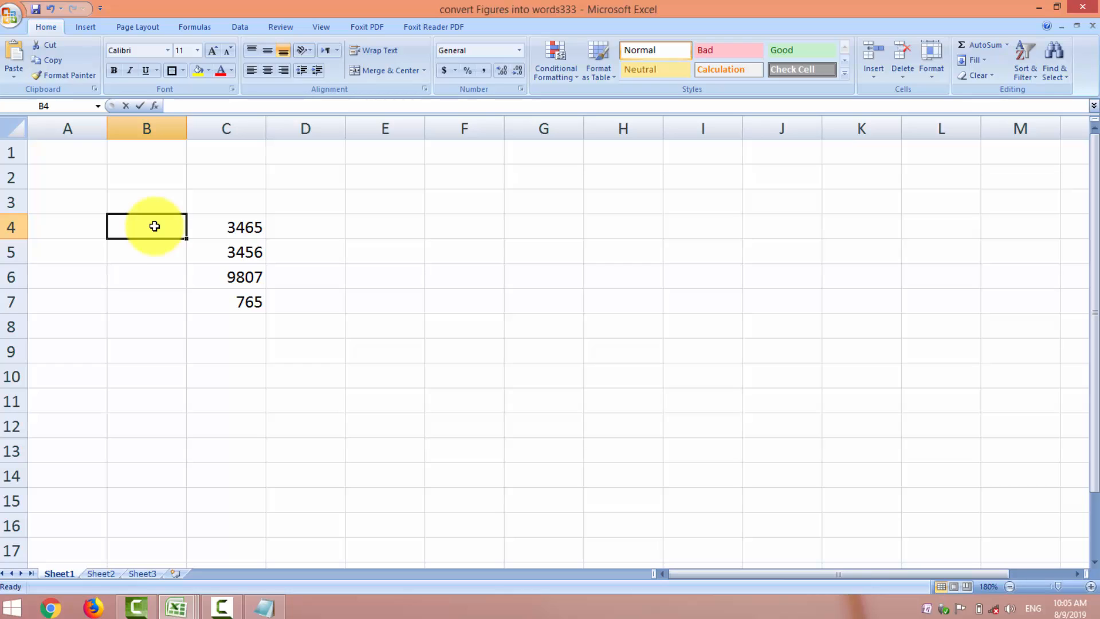
text(keyboard)
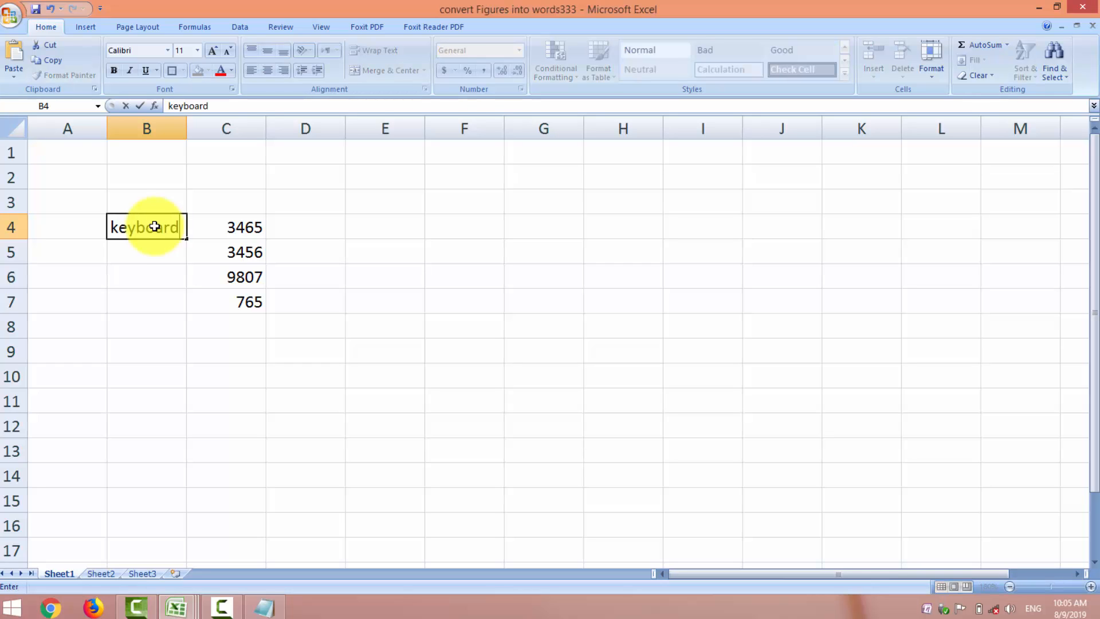
key(Return)
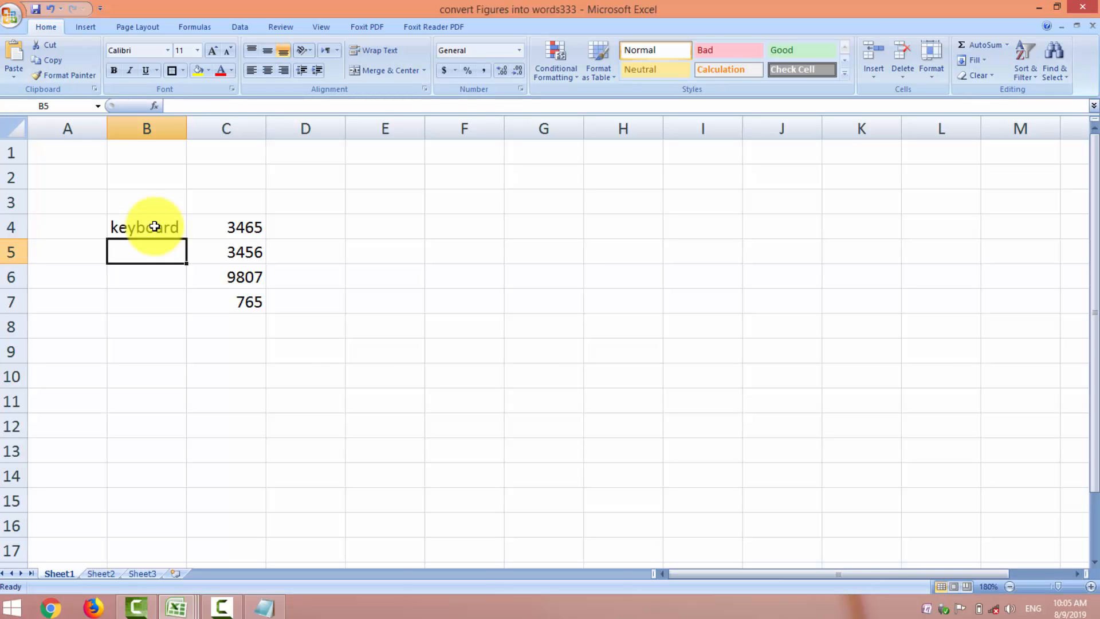
Add the headings "Item name", "Amount in Figure" and "Amount in word" in B3:D3 and autofit the widths of columns C and D.
click(155, 226)
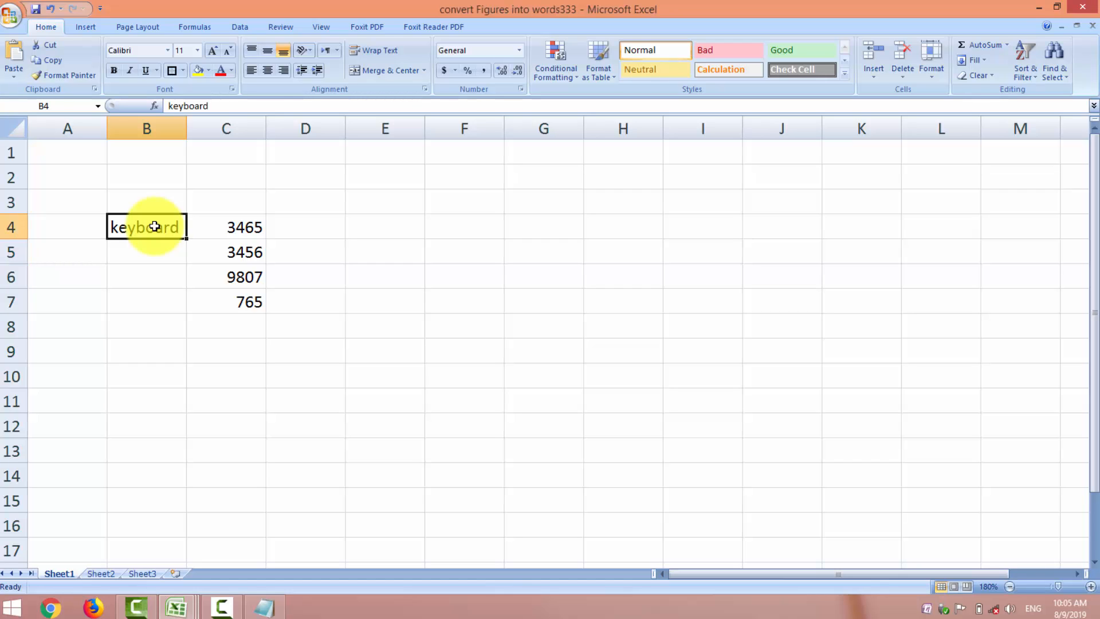
key(Up)
text(Item)
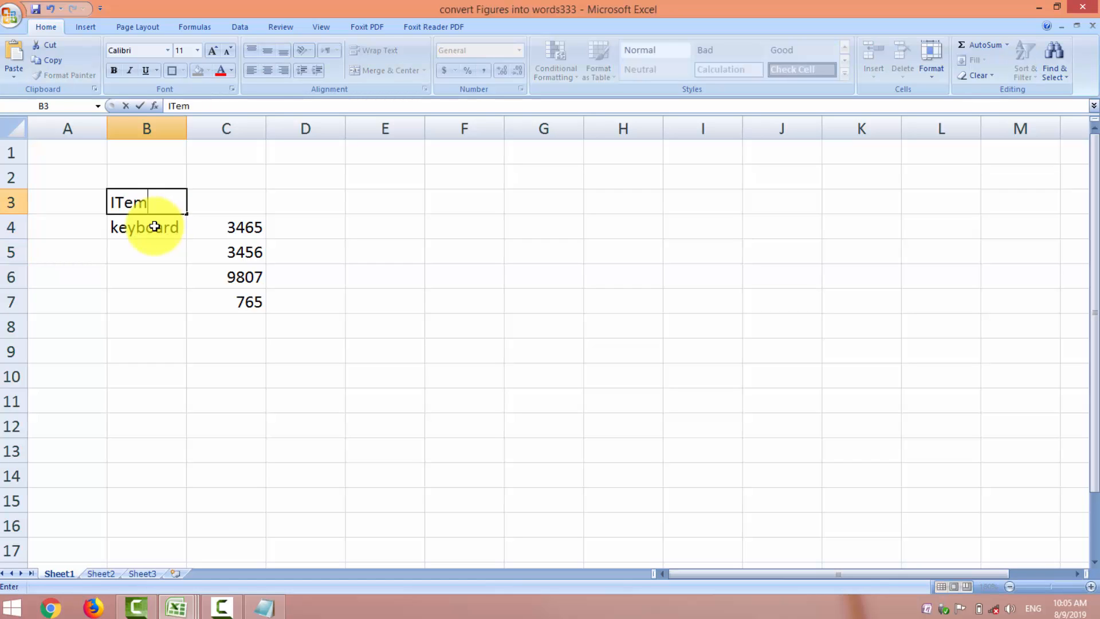
text( name)
key(Tab)
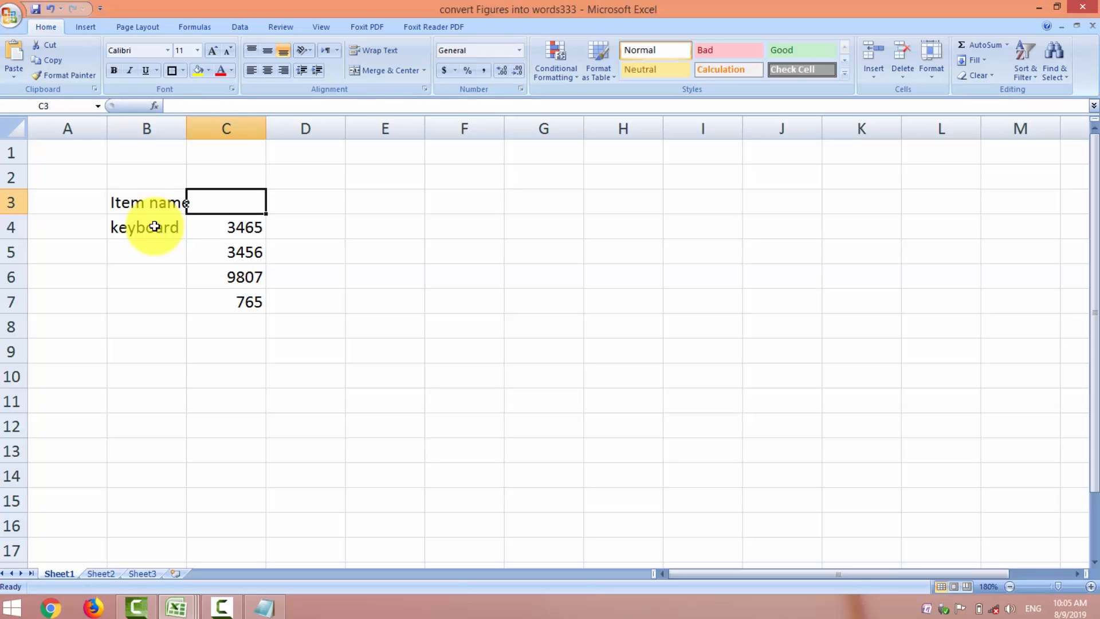
text(Amount )
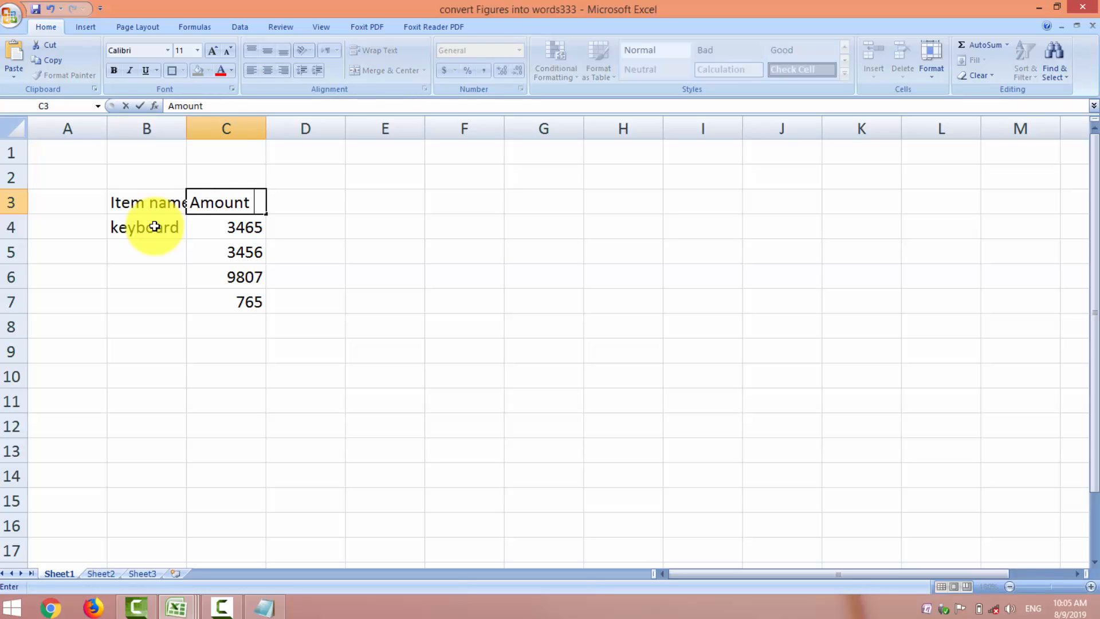
text(in Figure)
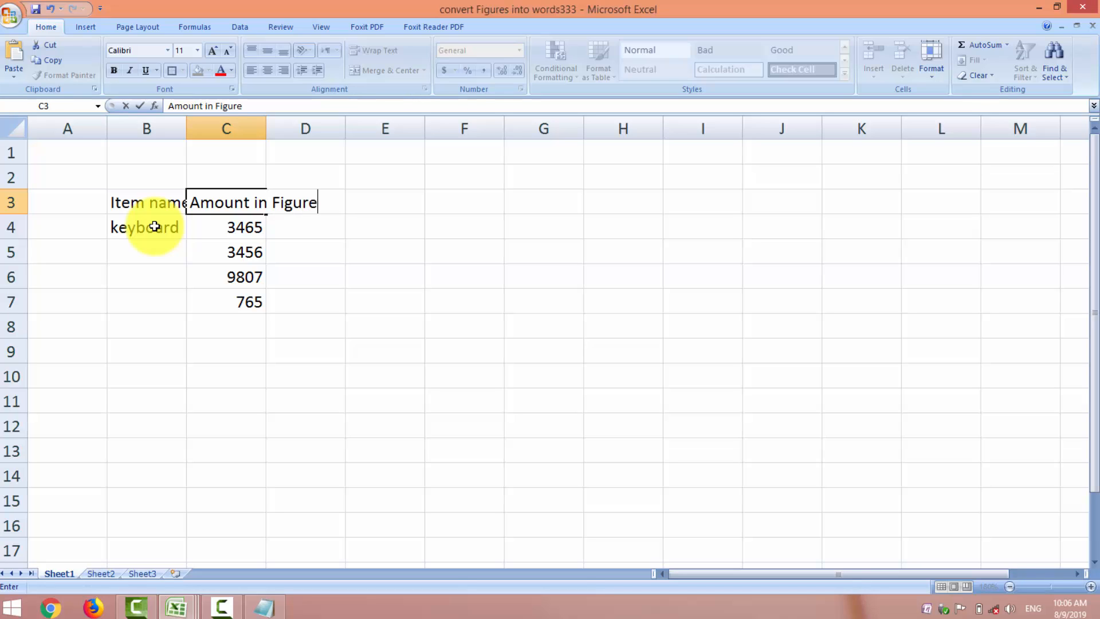
key(Tab)
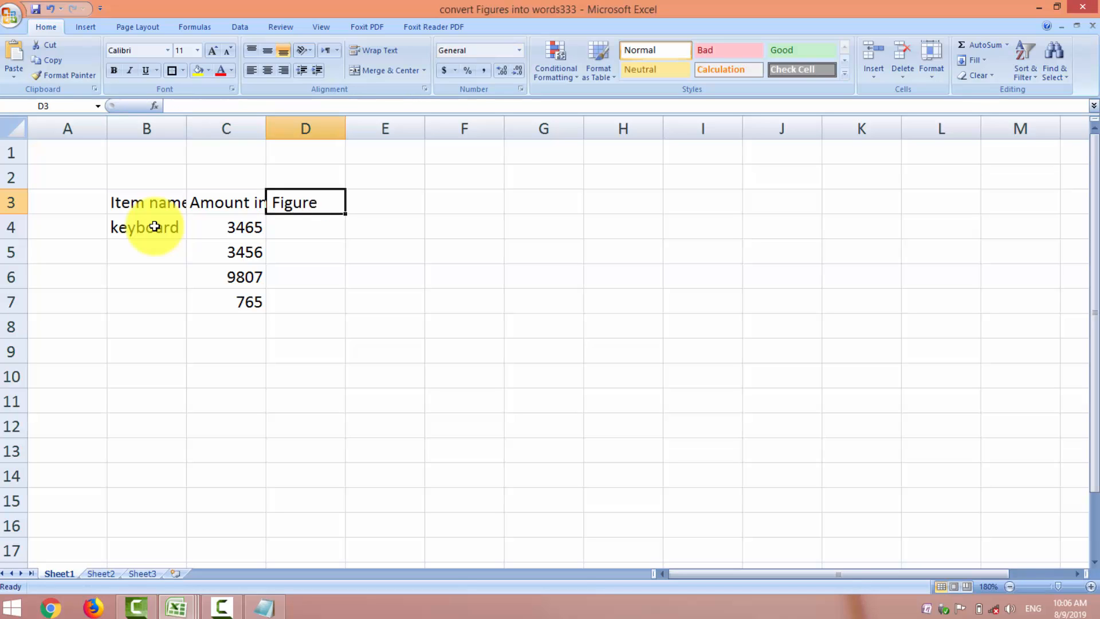
text(Amount in wo)
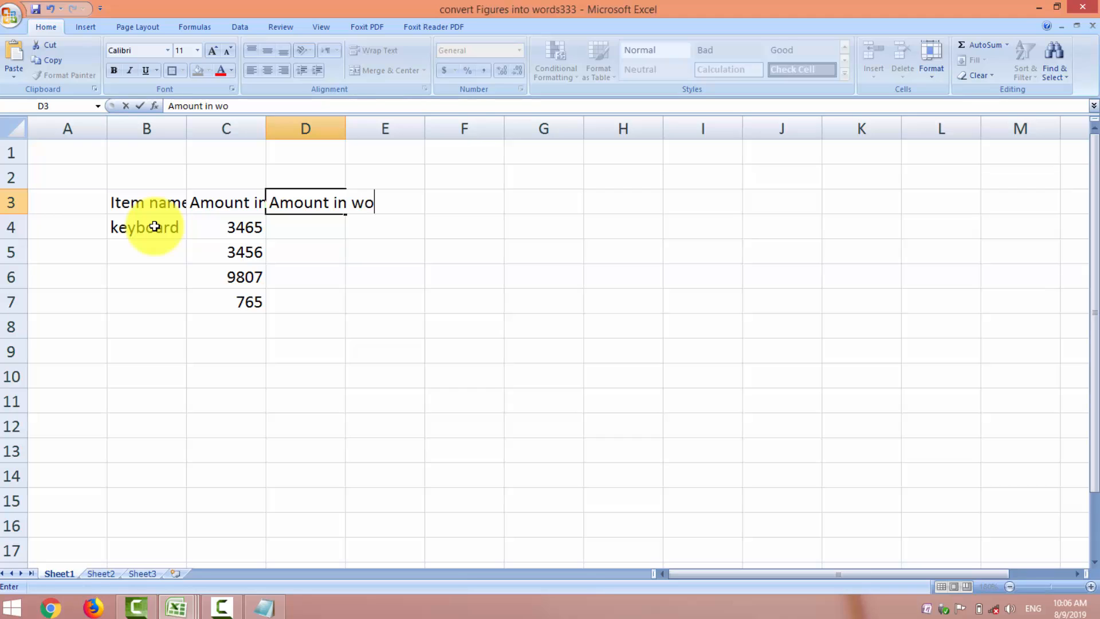
text(rd)
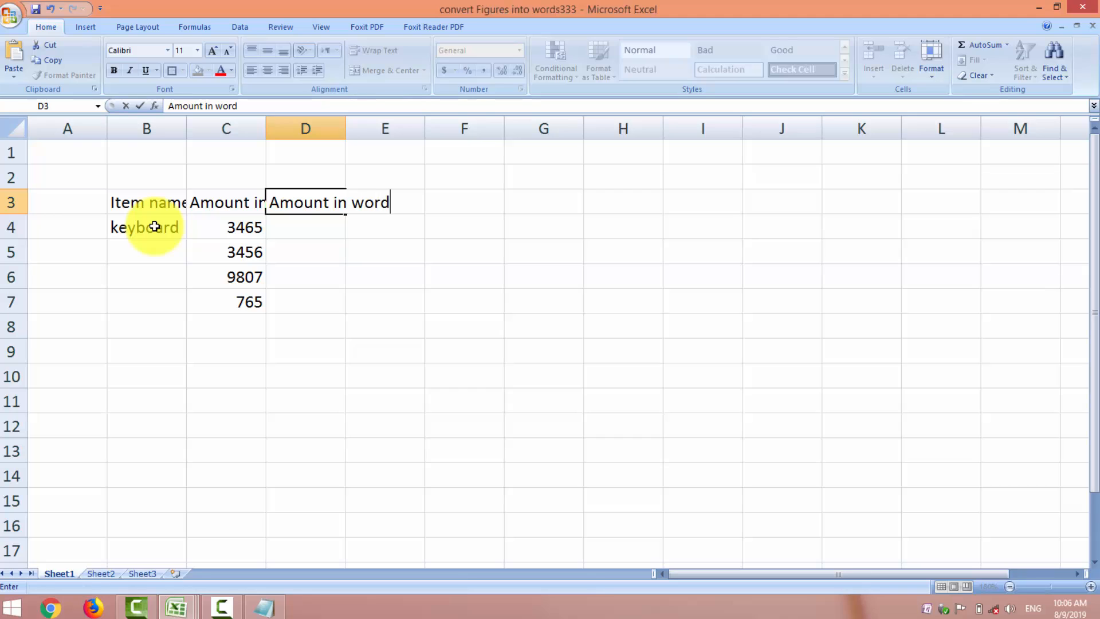
click(312, 328)
double_click(265, 120)
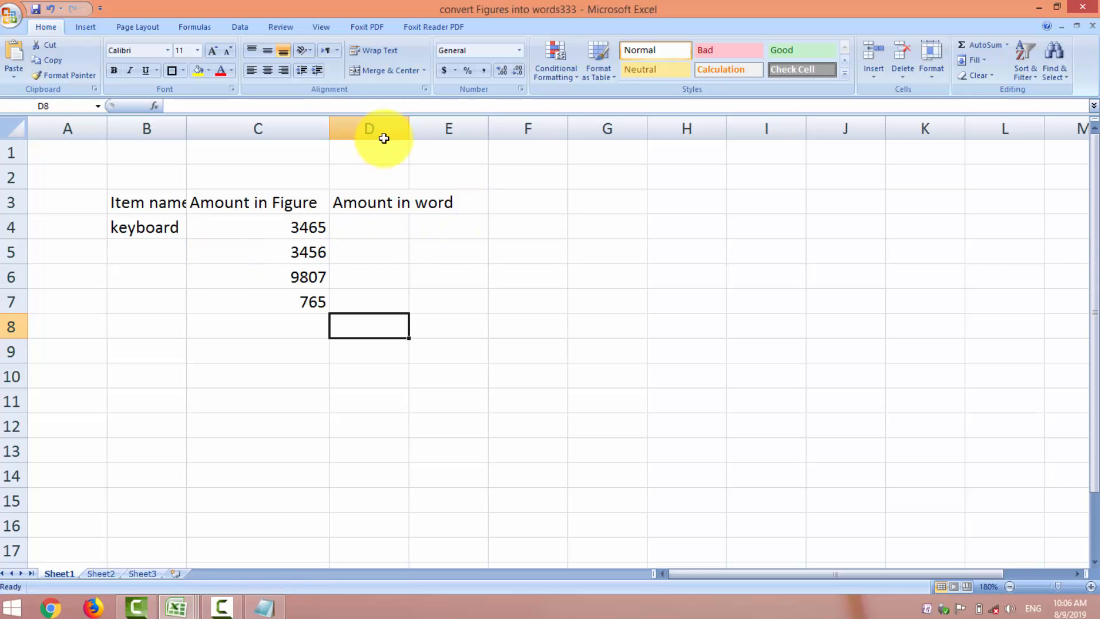
double_click(407, 128)
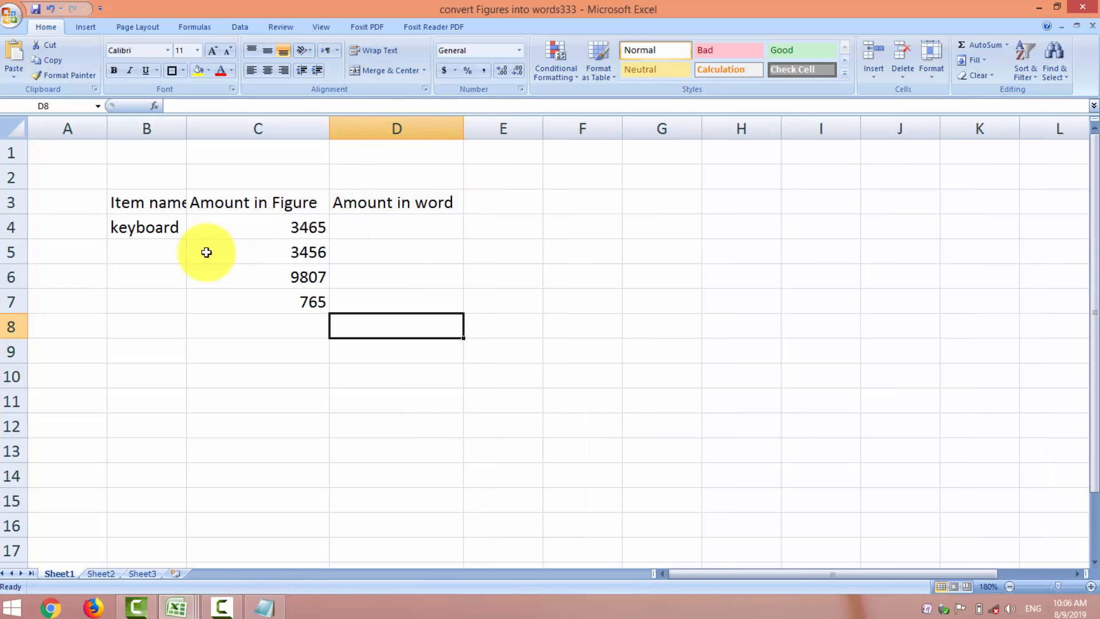
Fill in the remaining item names CPU, LAPTOP and IPHON in cells B5 to B7.
click(161, 259)
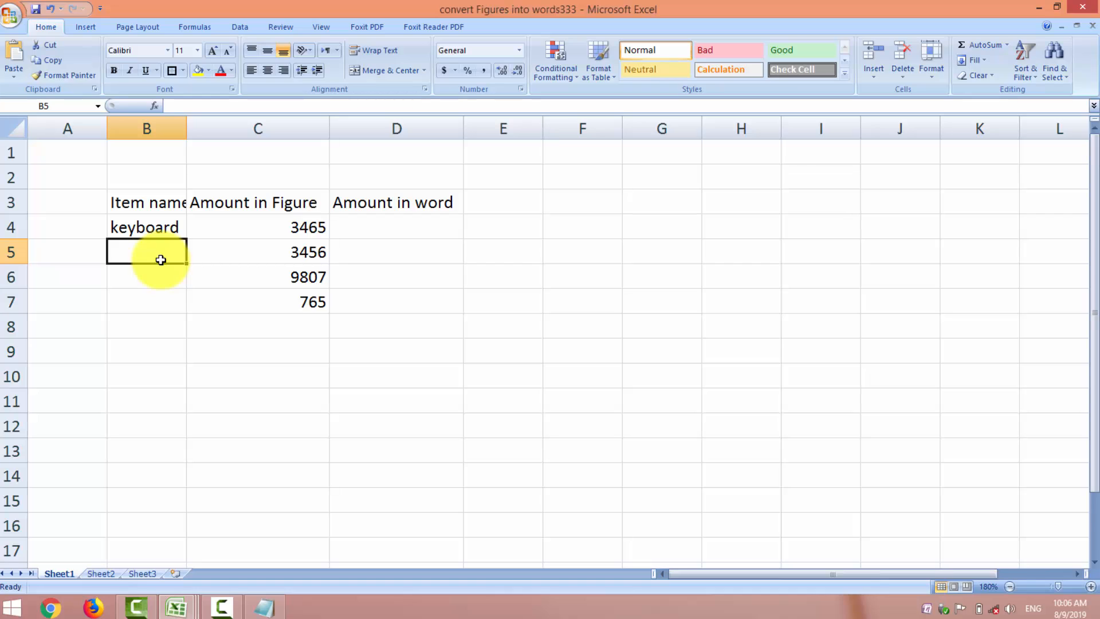
text(CPU)
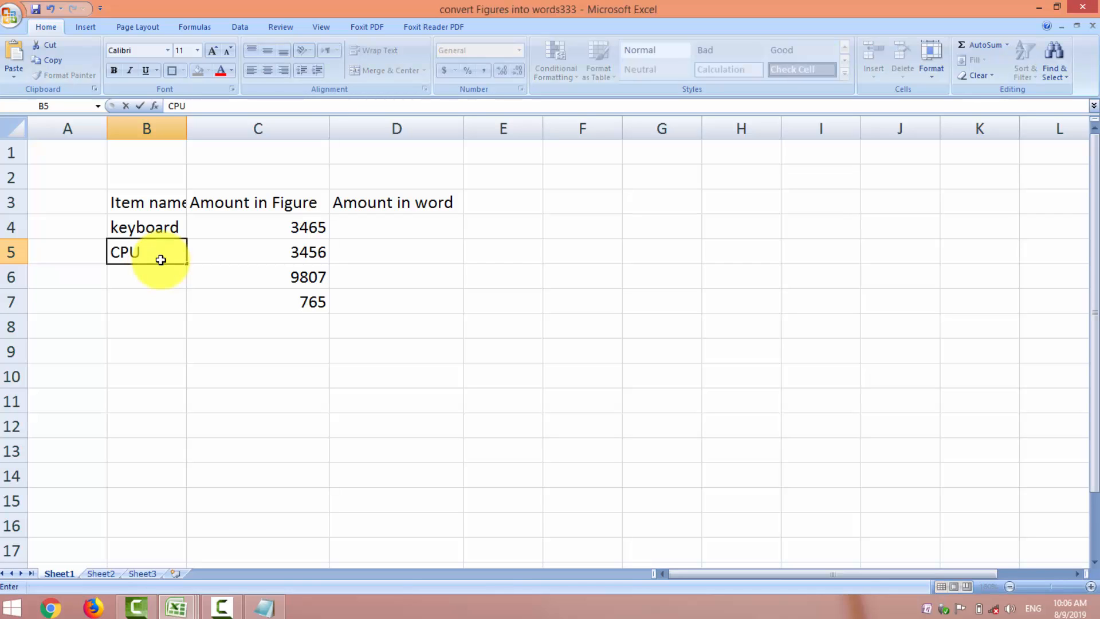
key(Return)
text(LAOP)
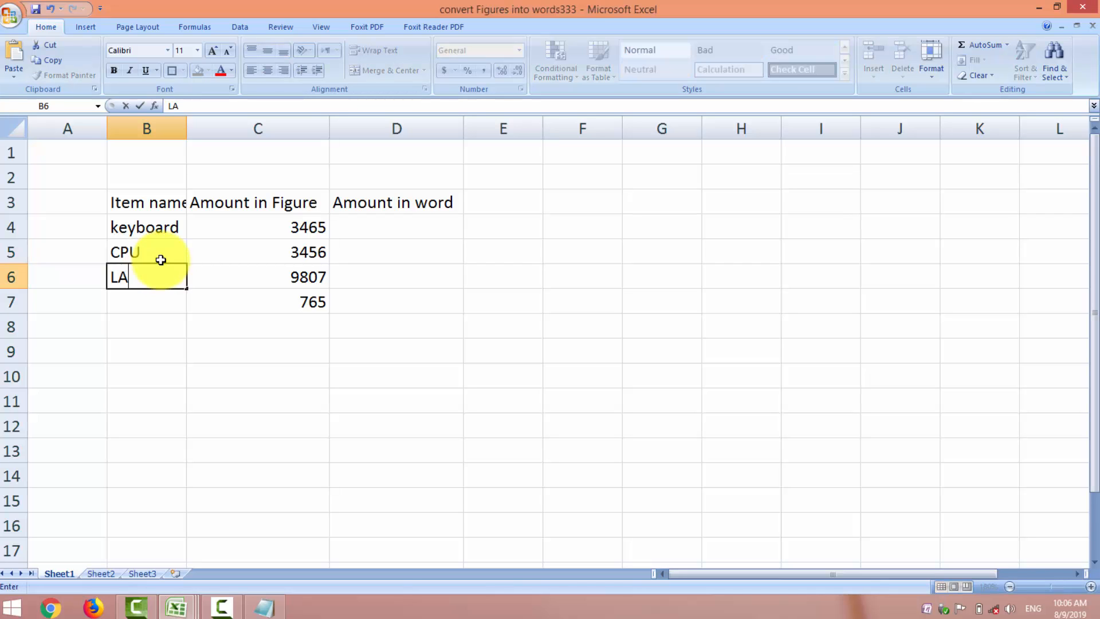
key(BackSpace)
key(BackSpace)
text(PTOP)
key(Return)
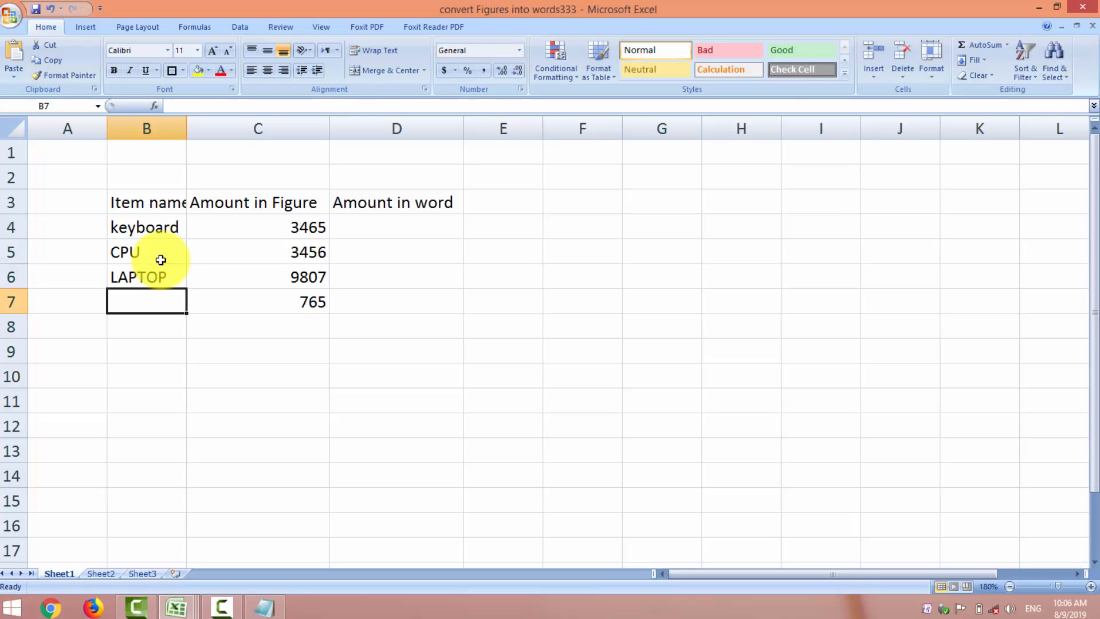
text(IPHON)
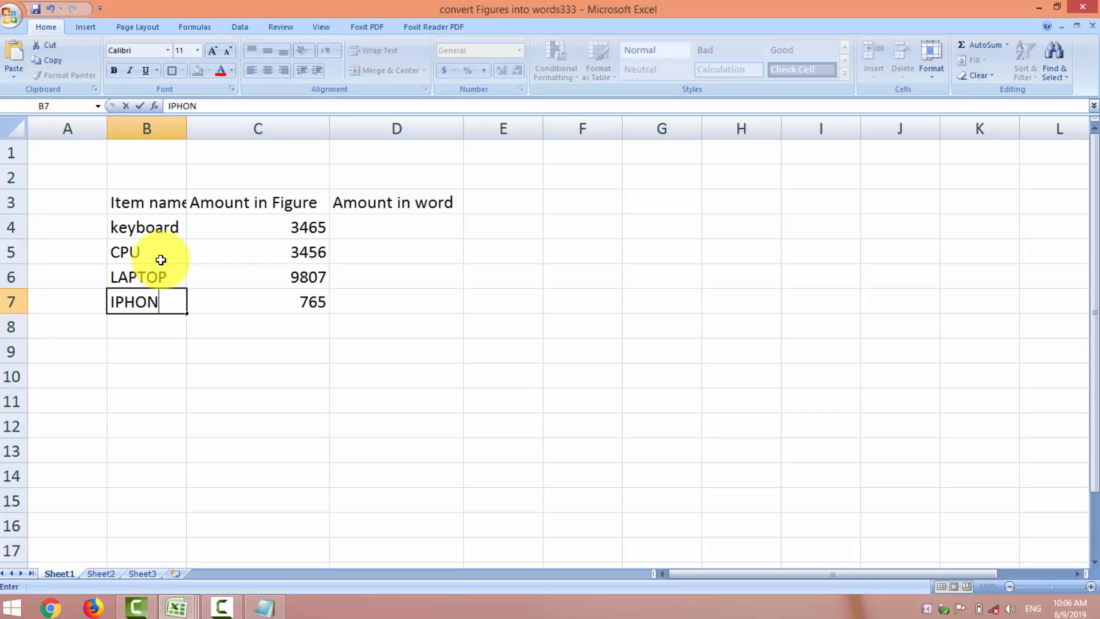
key(Tab)
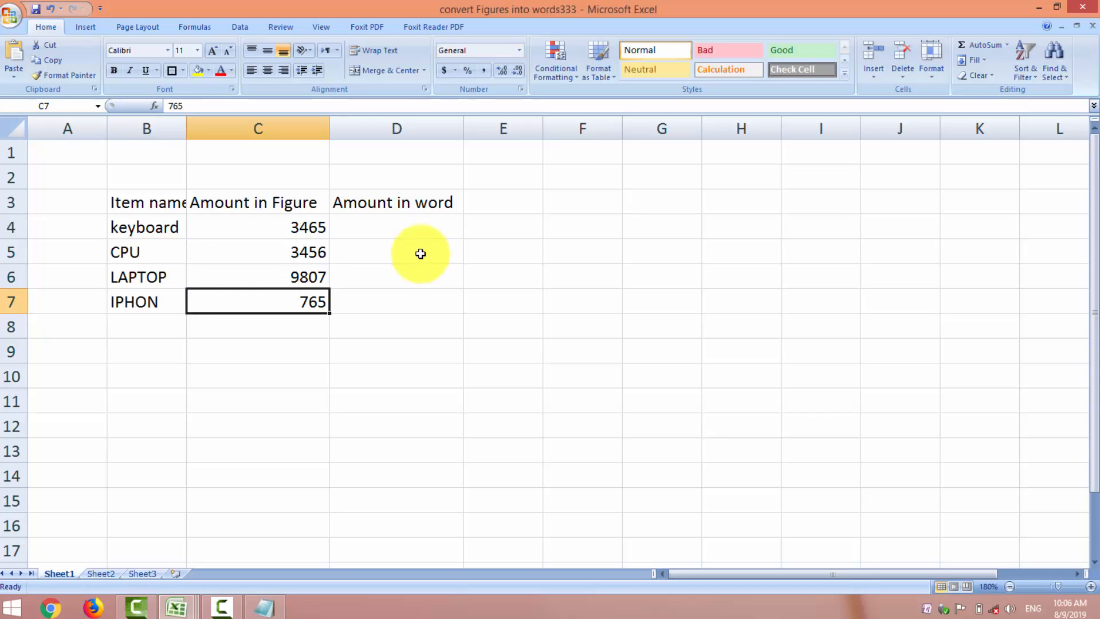
Enter the formula =Spellnumber(C4) in cell D4 to convert the keyboard amount to words.
click(380, 223)
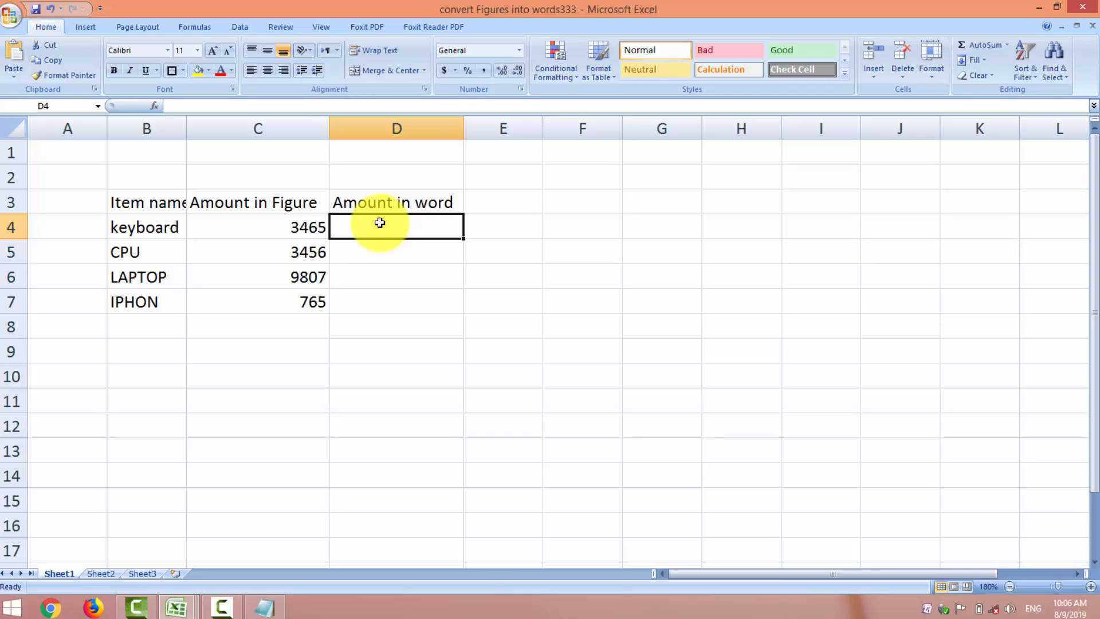
text(=)
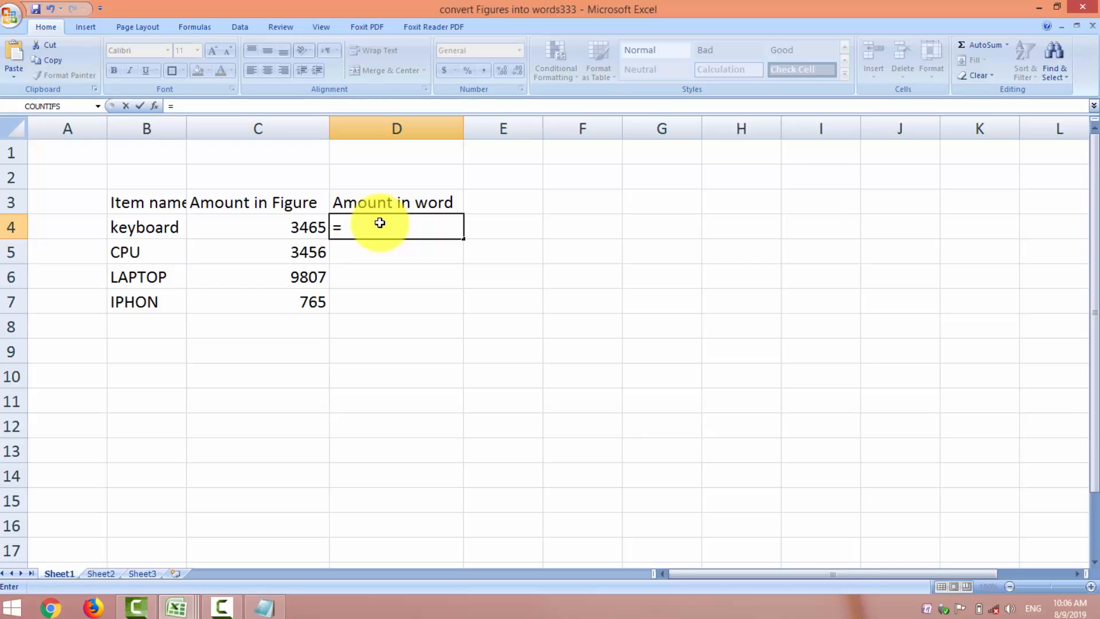
text(SPEL)
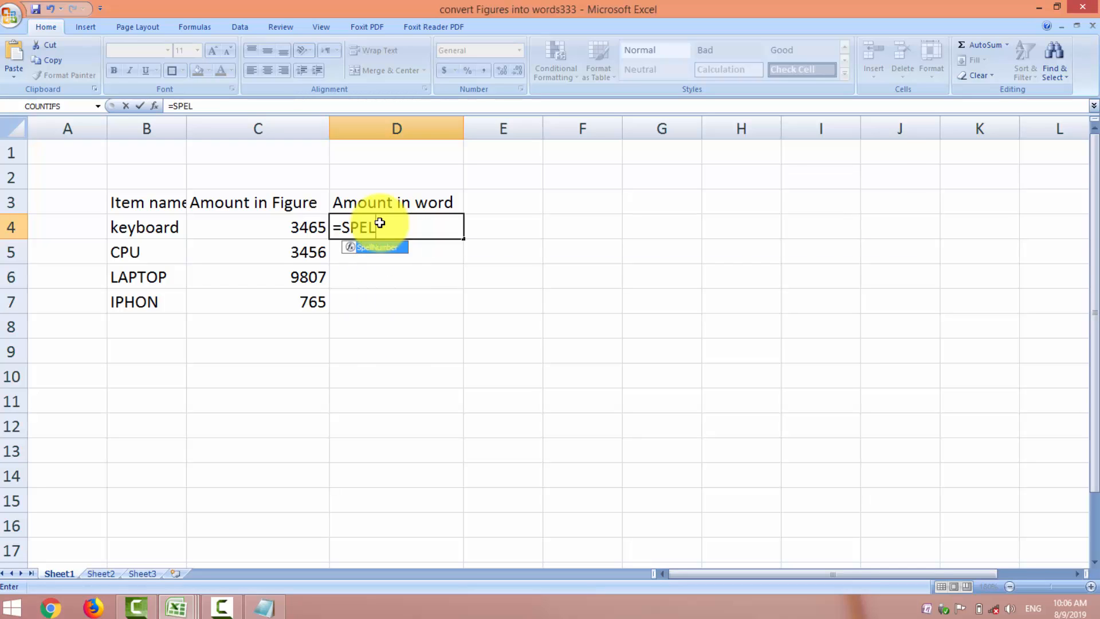
key(BackSpace)
key(BackSpace)
key(BackSpace)
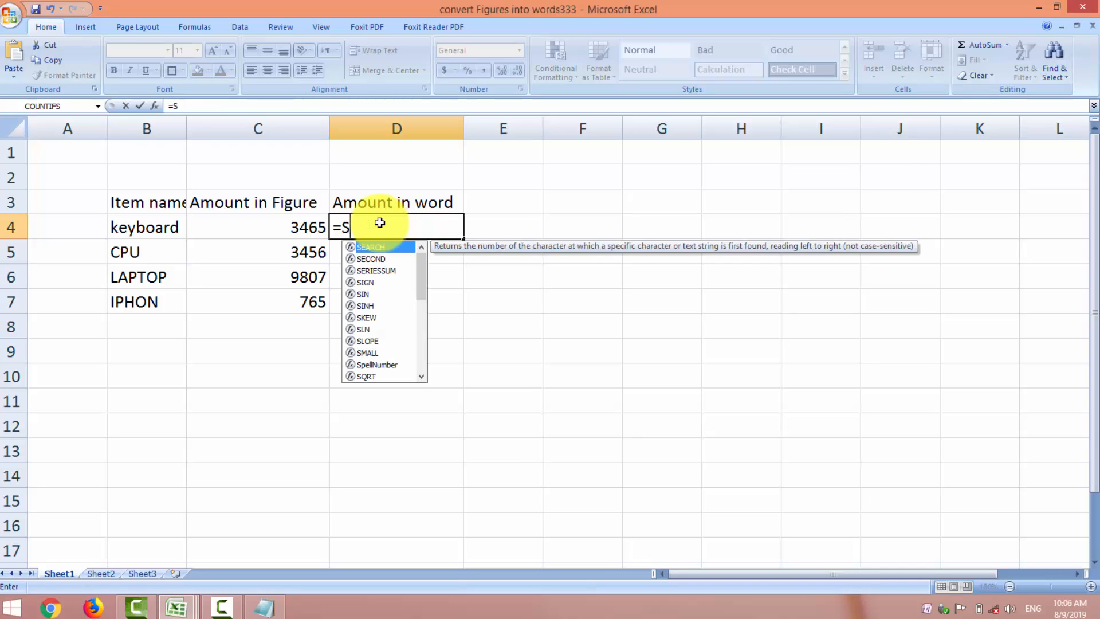
text(pell)
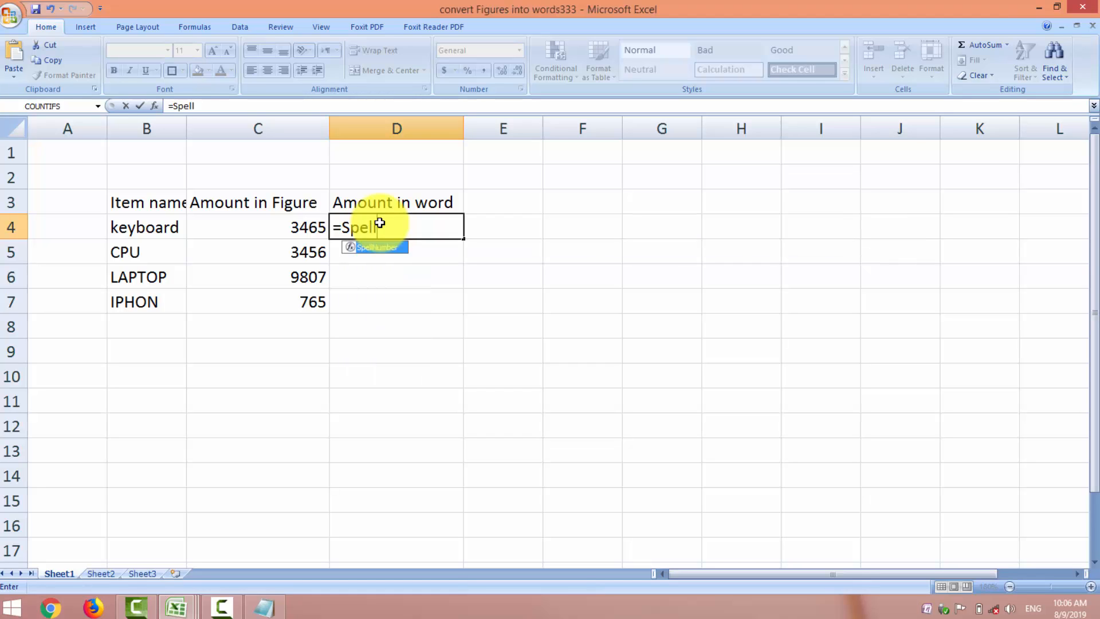
text(number)
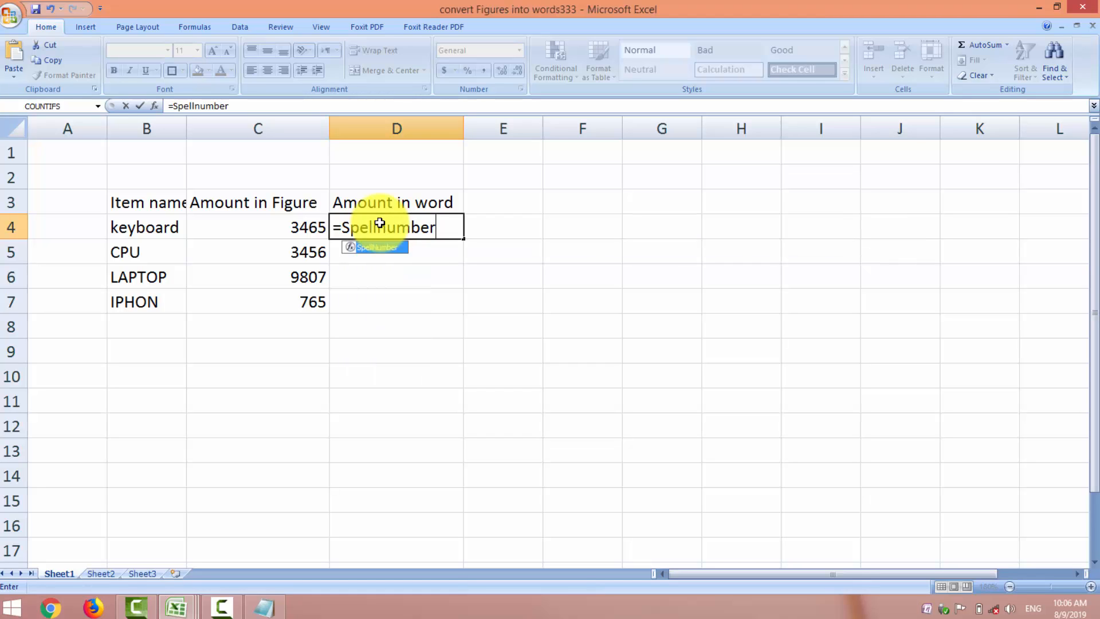
text(()
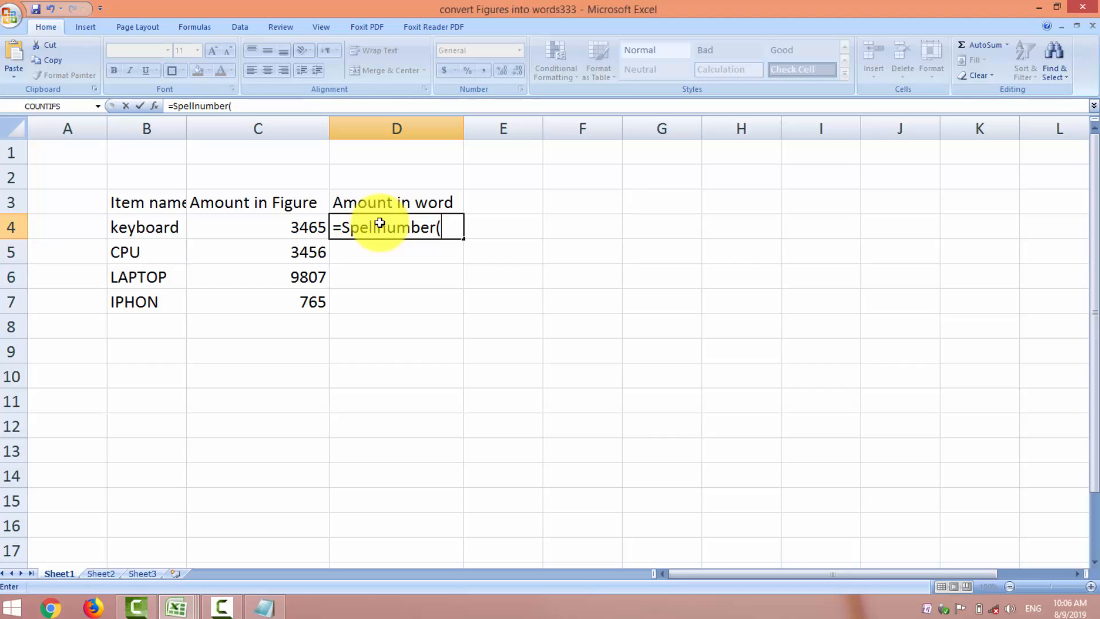
click(308, 229)
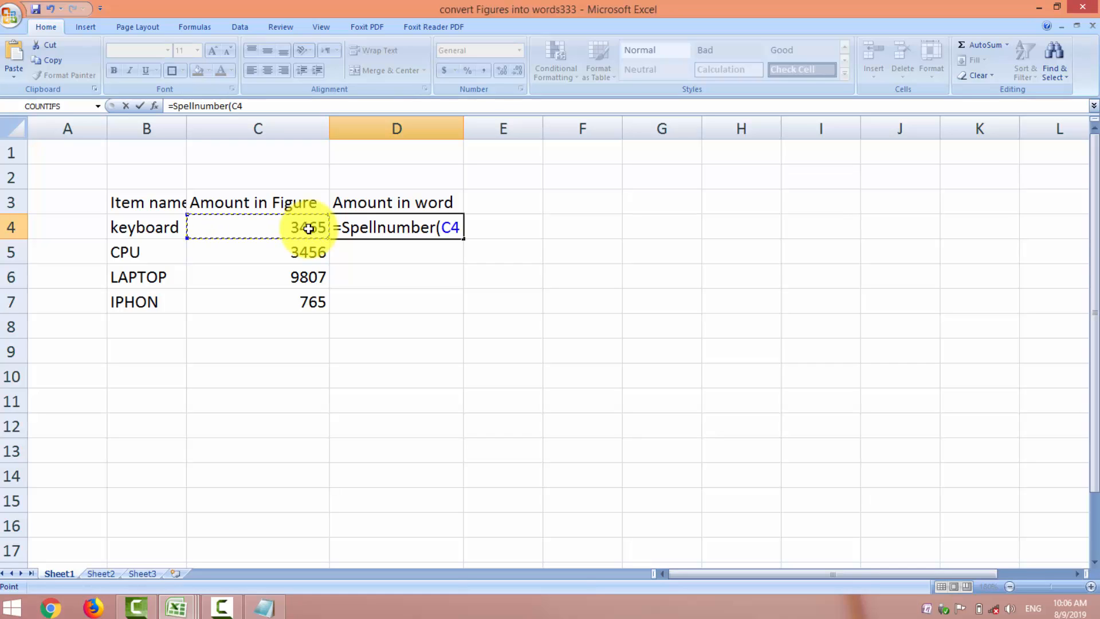
text())
key(Return)
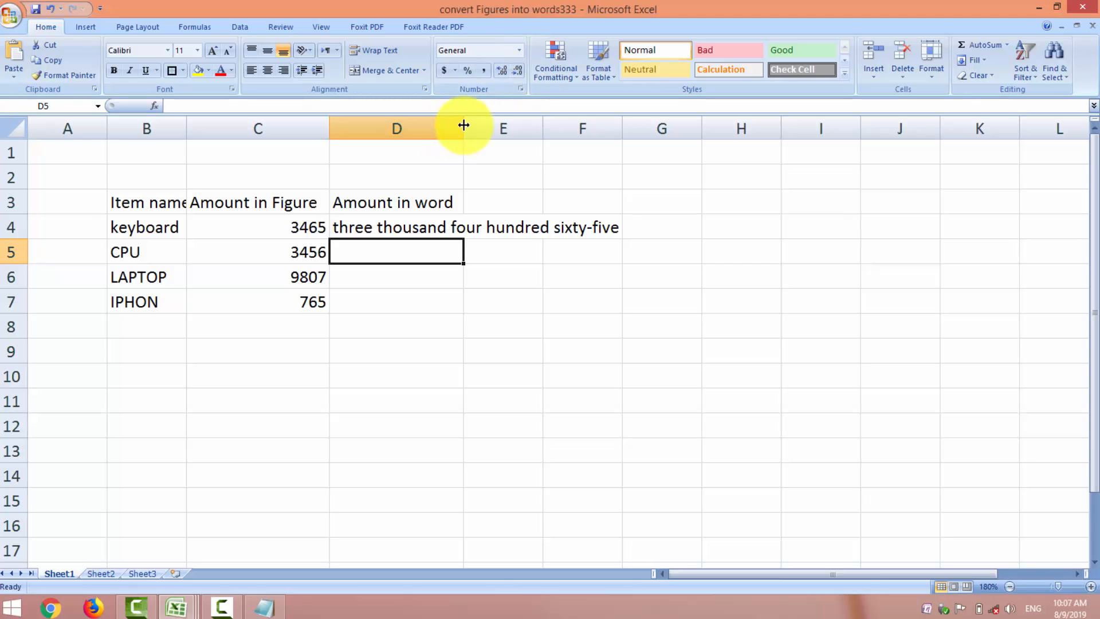
Increase the font size of B3:D11 to 12 and widen the table's columns to fit their text.
drag(464, 125, 639, 145)
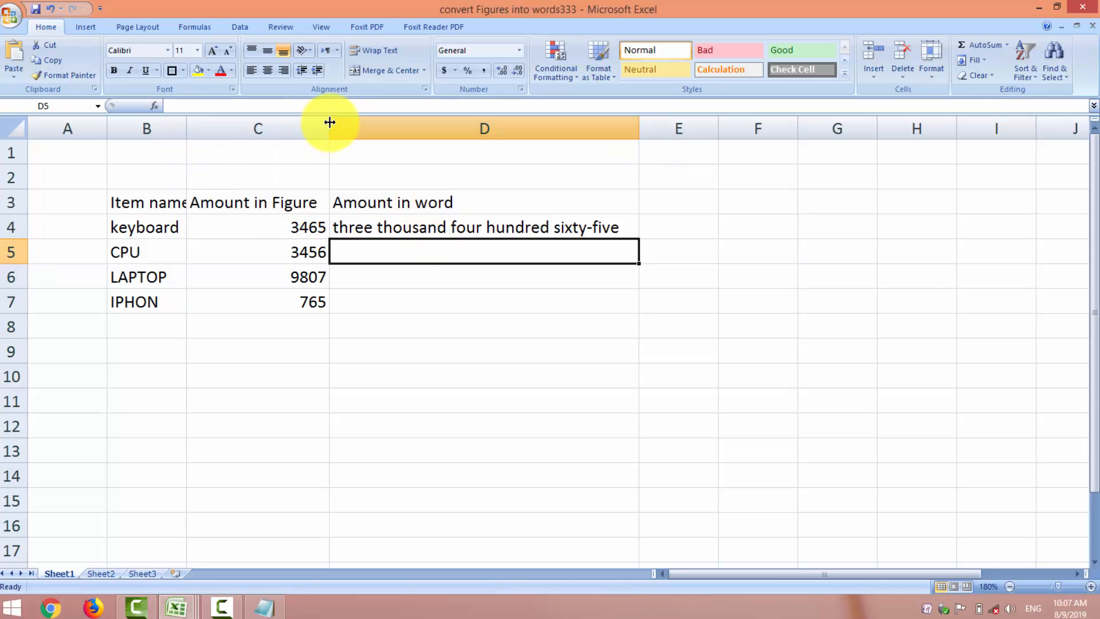
drag(150, 203, 494, 393)
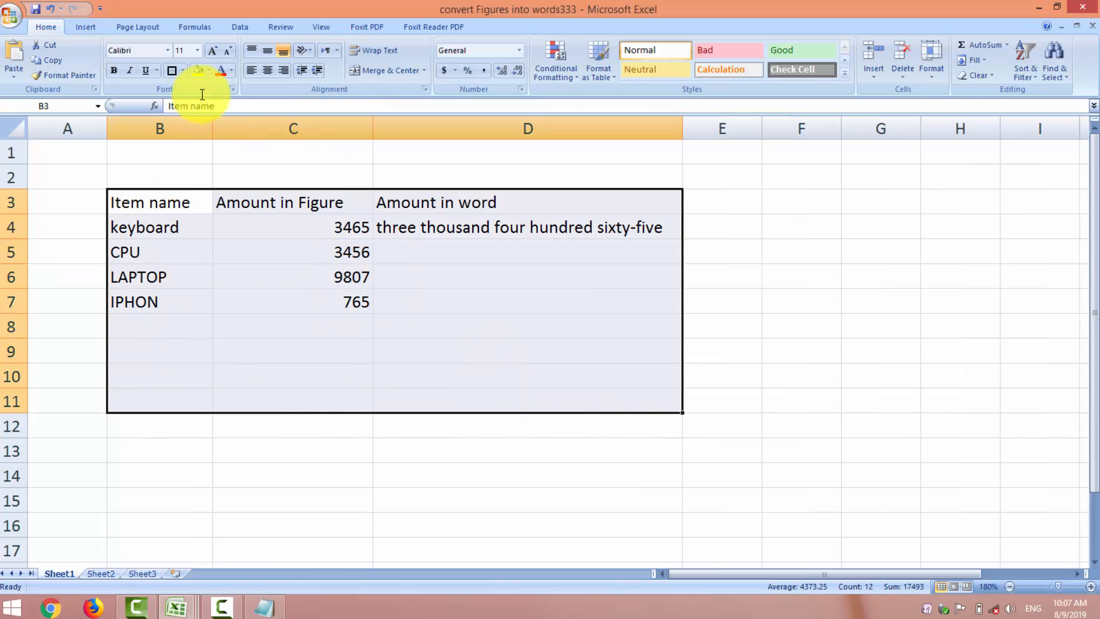
click(216, 50)
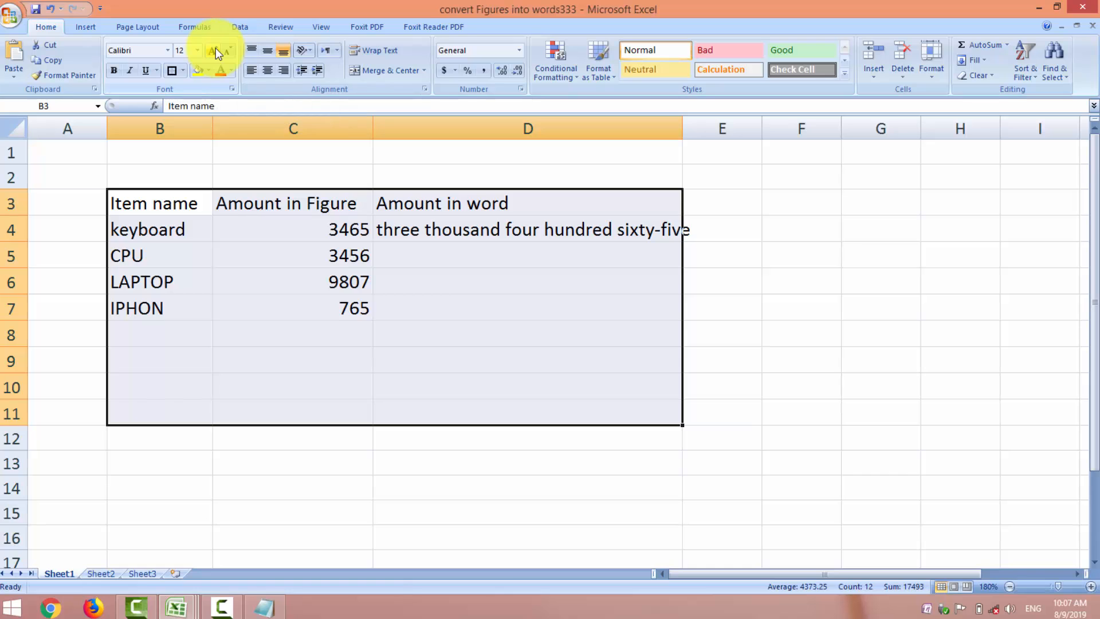
double_click(683, 119)
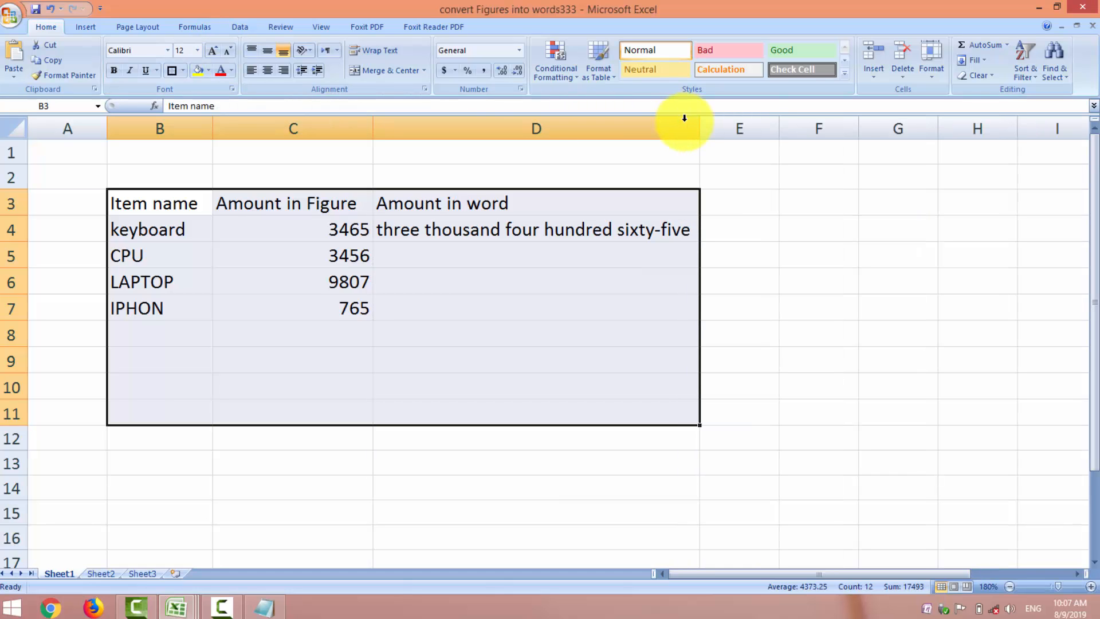
Apply All Borders and a Thick Box Border to the range B3:D11.
click(183, 71)
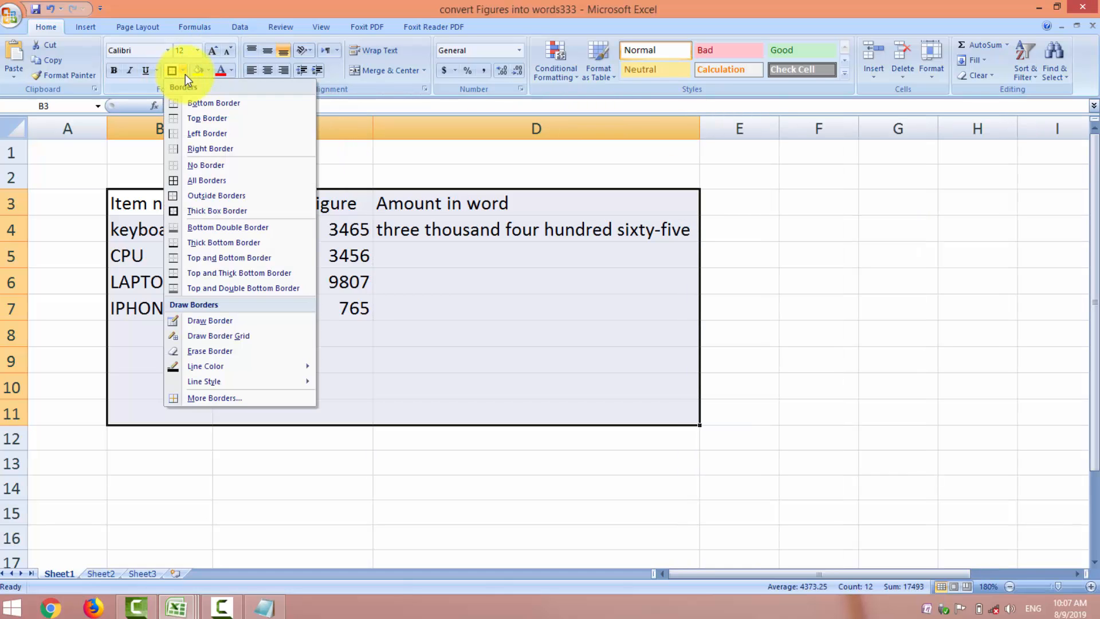
click(186, 181)
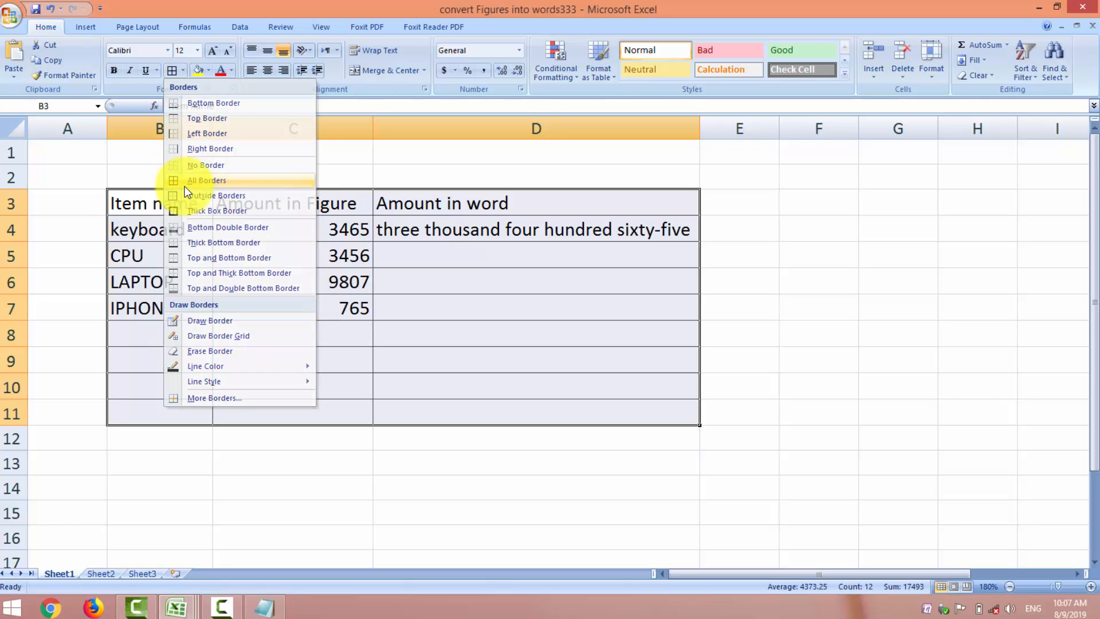
click(186, 70)
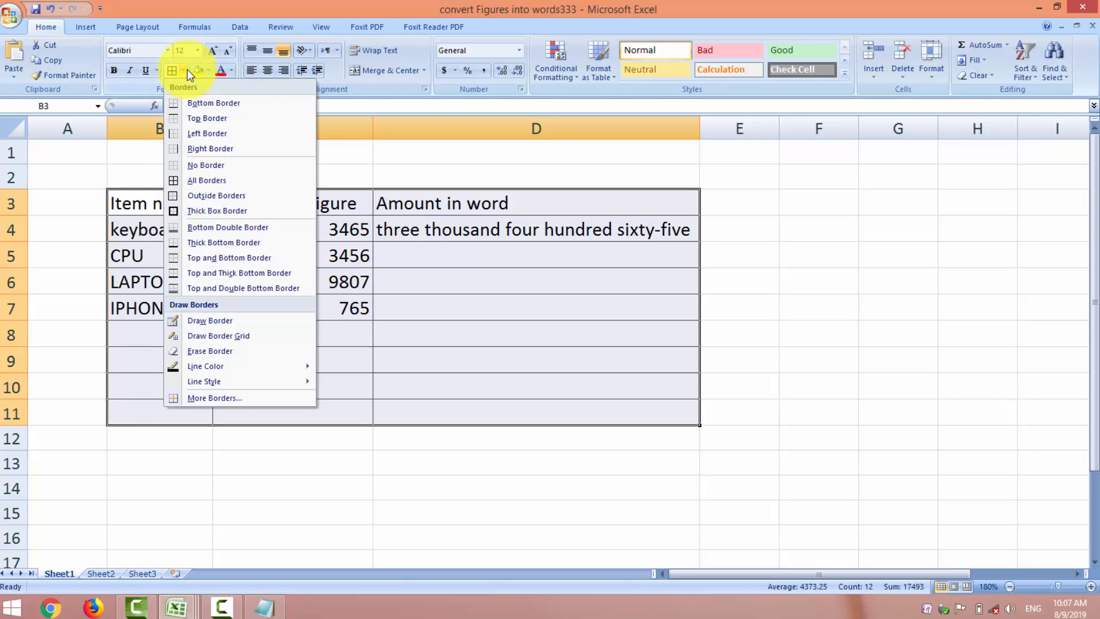
click(183, 210)
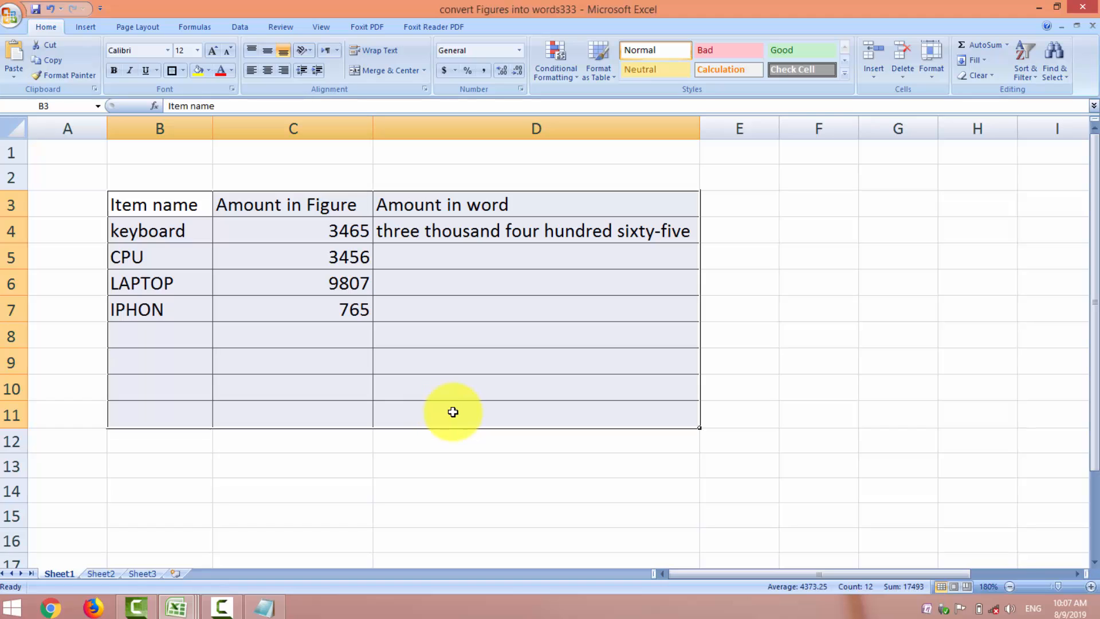
Total the amounts in cell C11 with the formula =SUM(C4:C10).
click(337, 406)
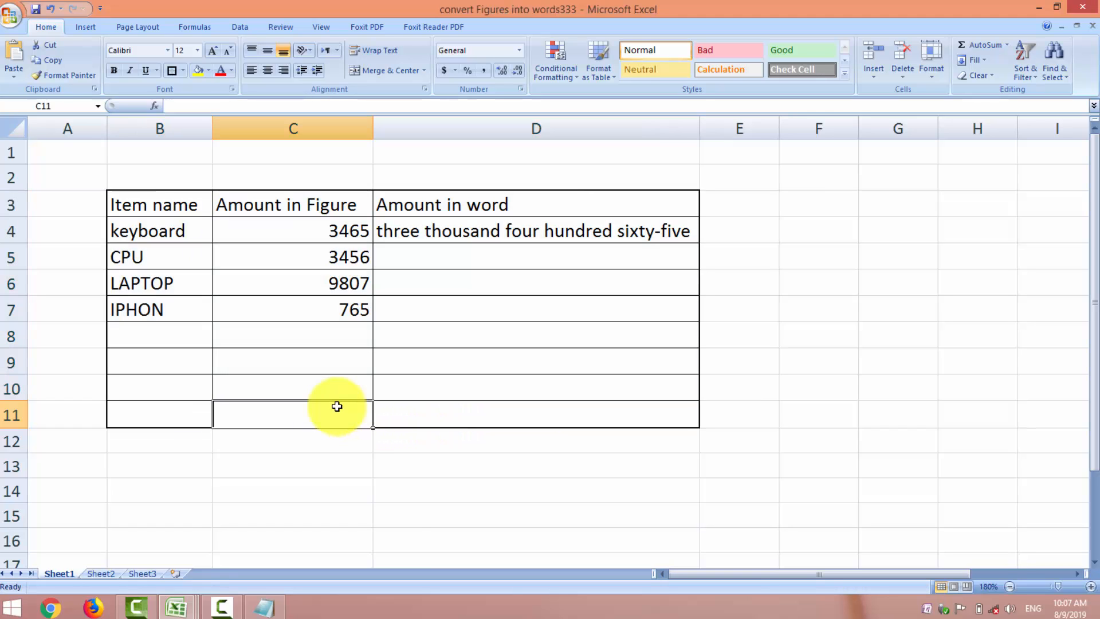
key(alt+equal)
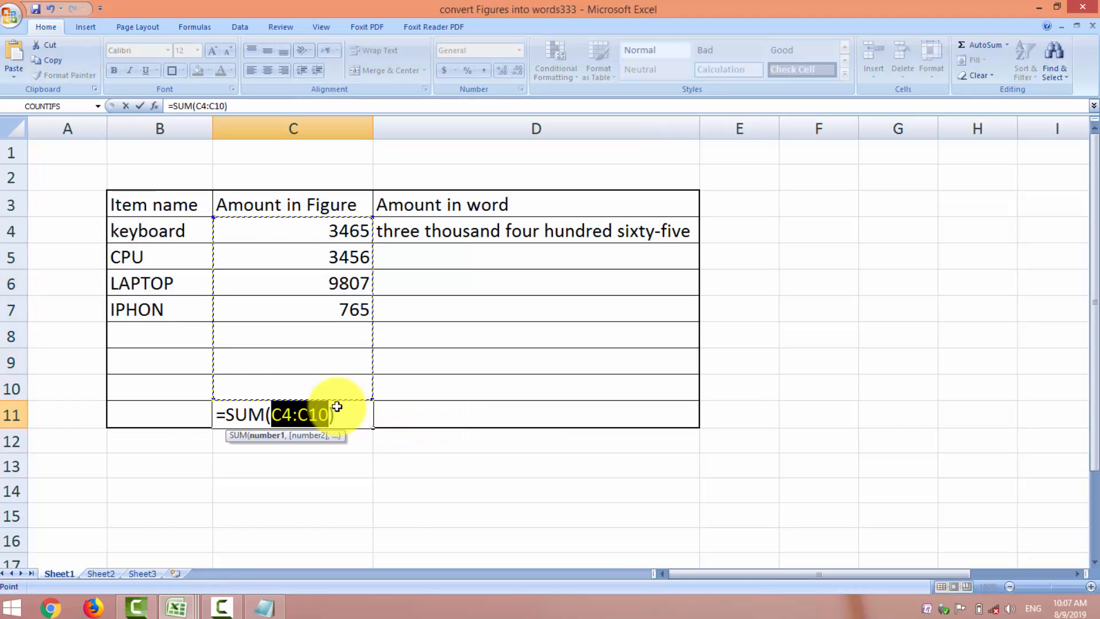
key(Return)
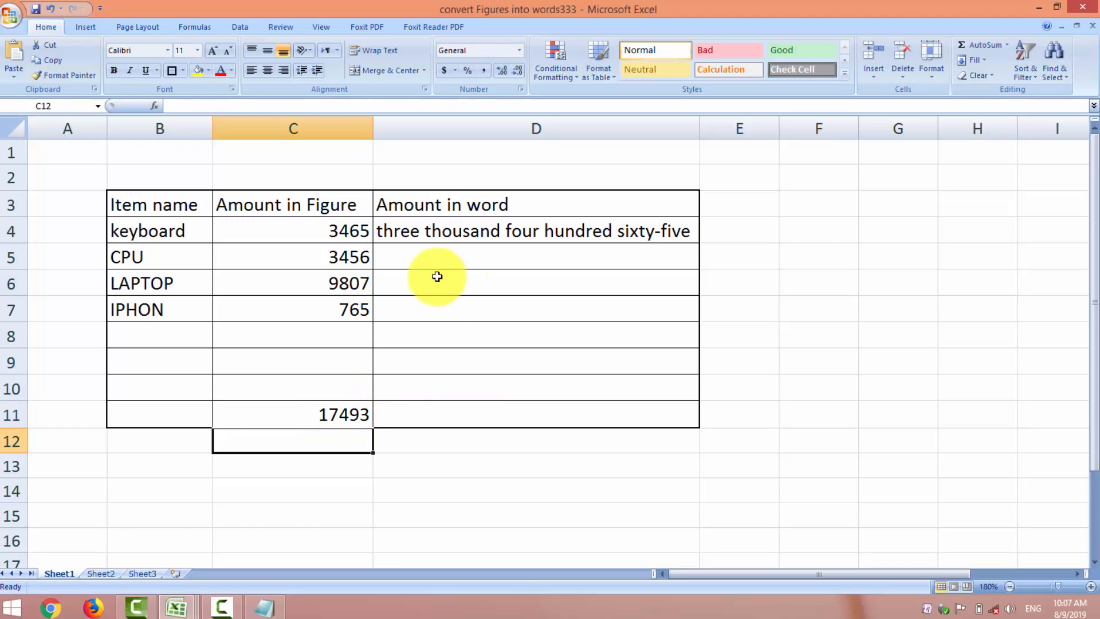
Fill the Spellnumber formula from D4 down to D11 and autofit the width of column D.
click(411, 234)
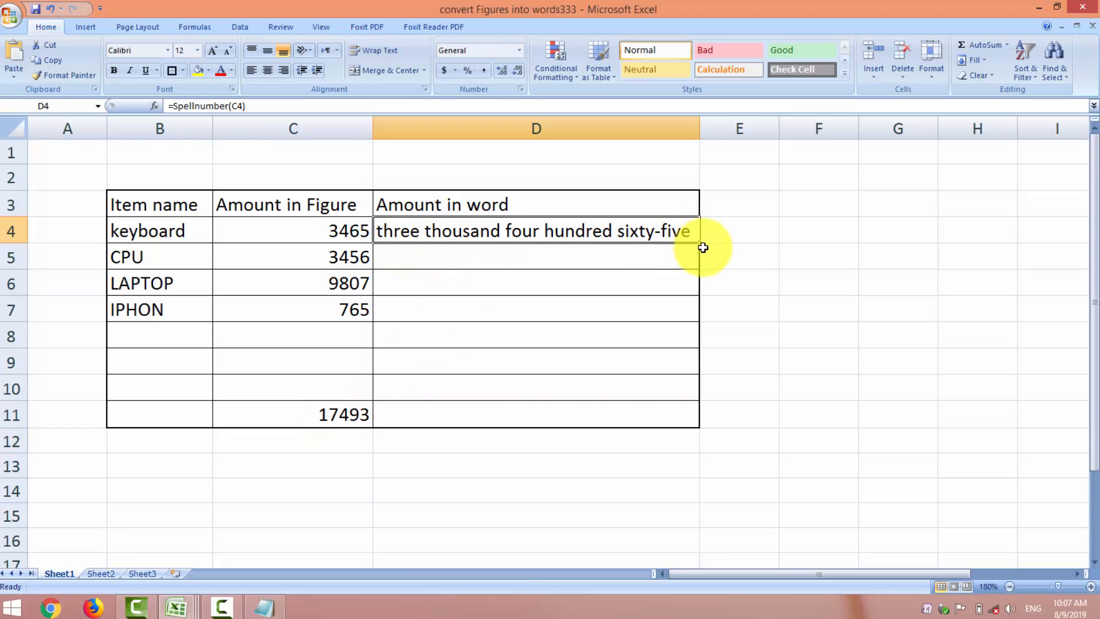
drag(700, 244, 700, 244)
drag(701, 245, 701, 424)
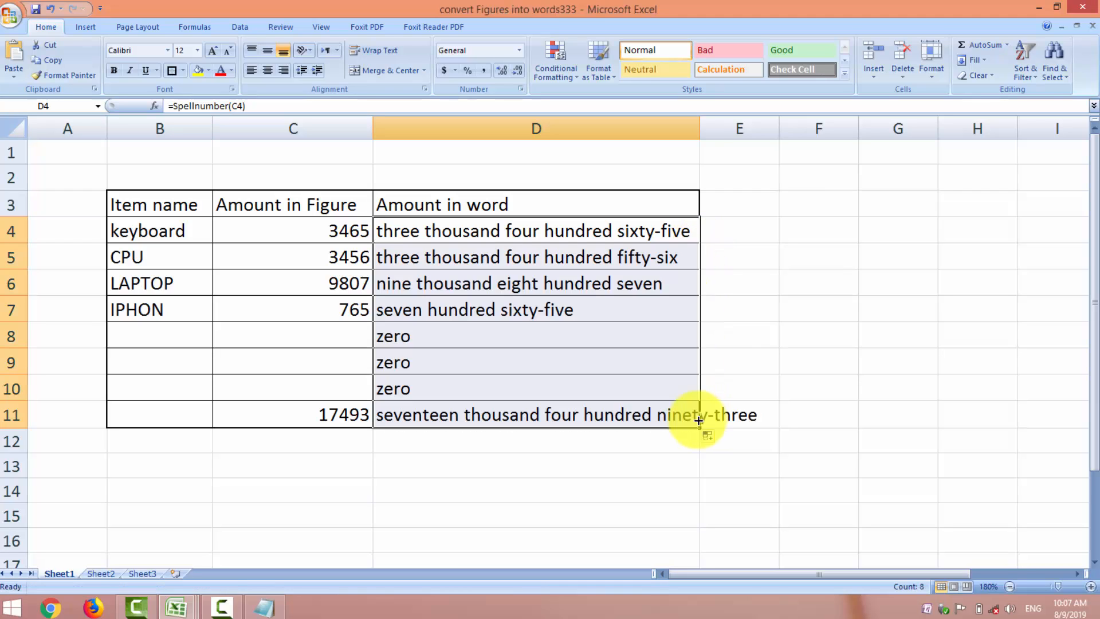
double_click(699, 128)
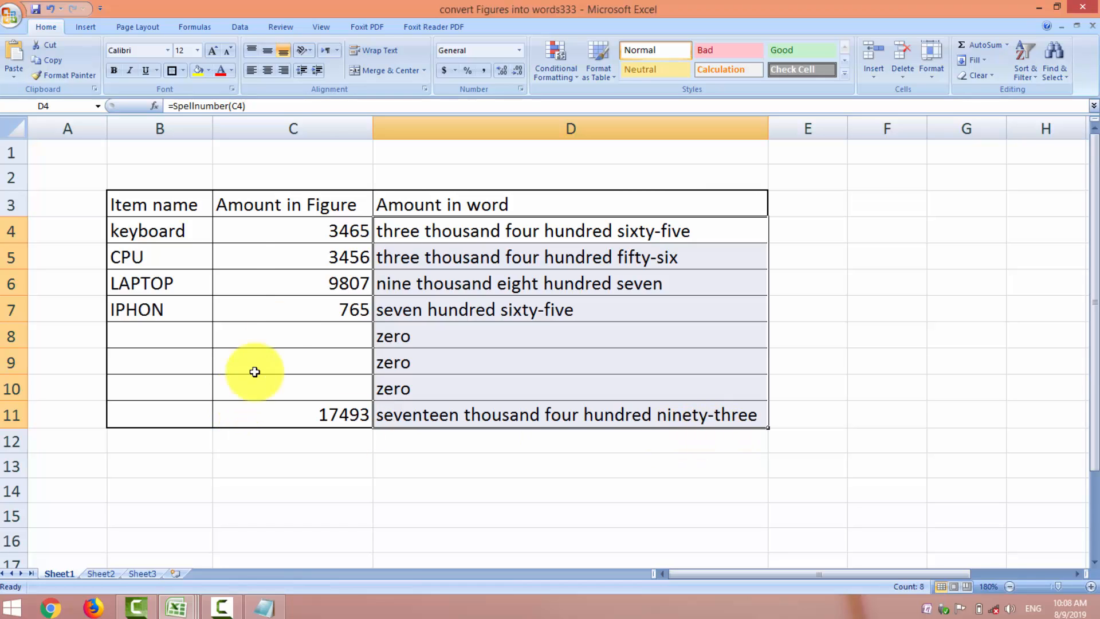
Enter the amounts 765, 897 and 5289 in cells C8 to C10.
click(303, 338)
text(76)
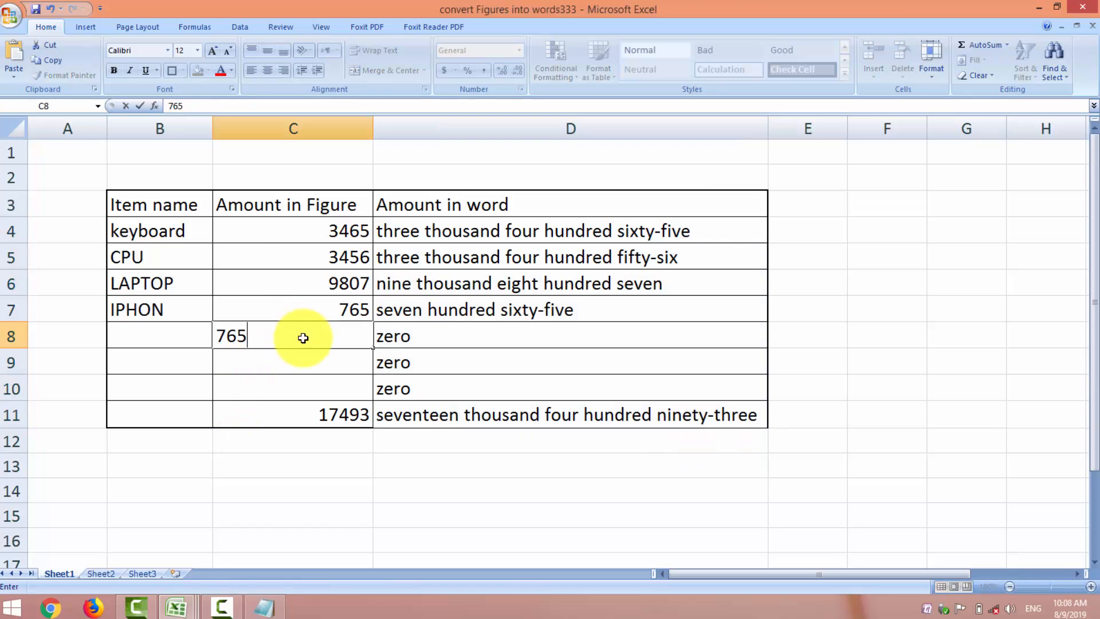
text(5)
key(Return)
text(89)
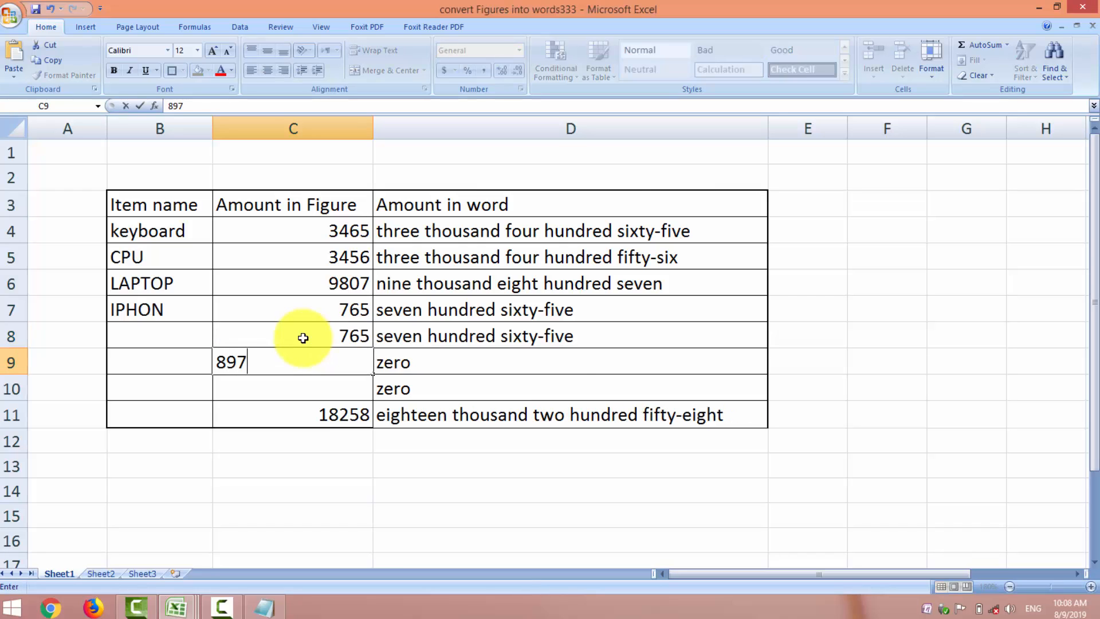
text(7)
key(Return)
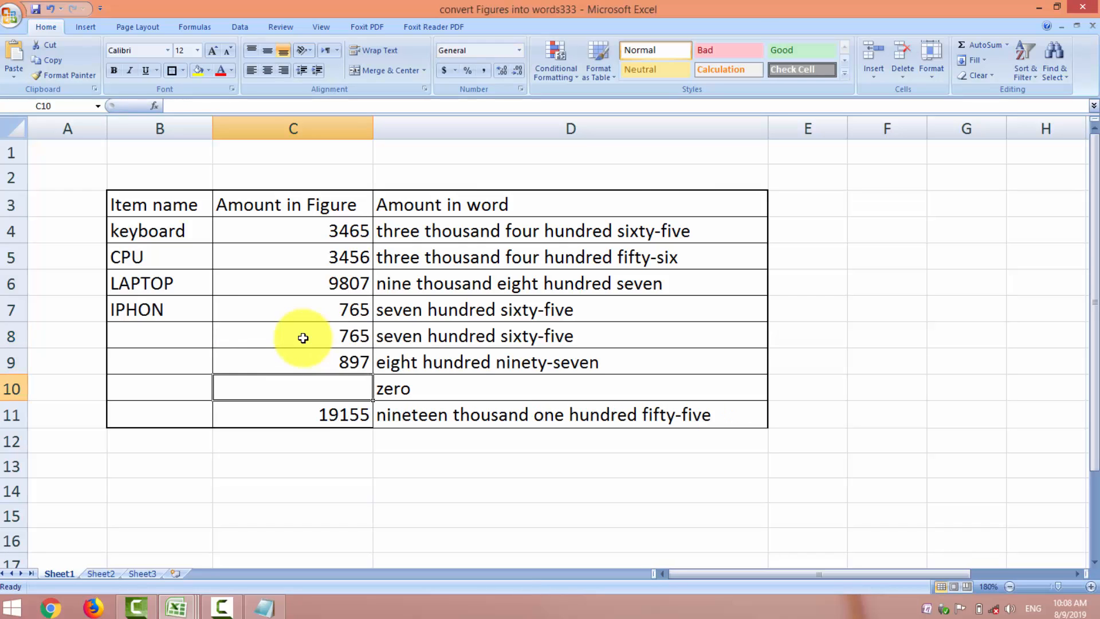
text(5289)
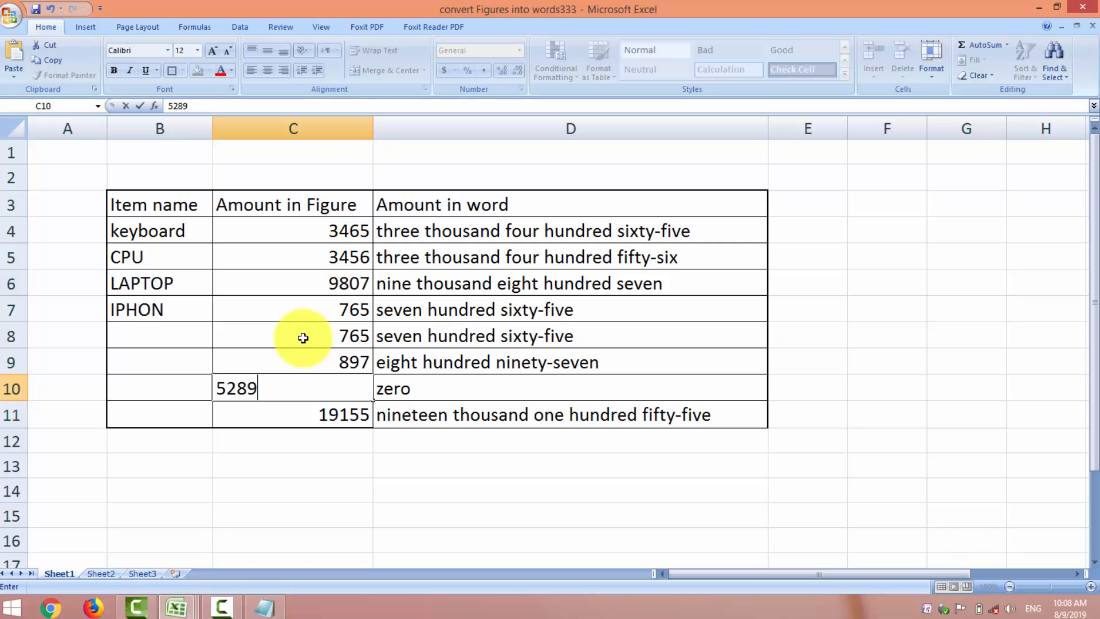
key(Return)
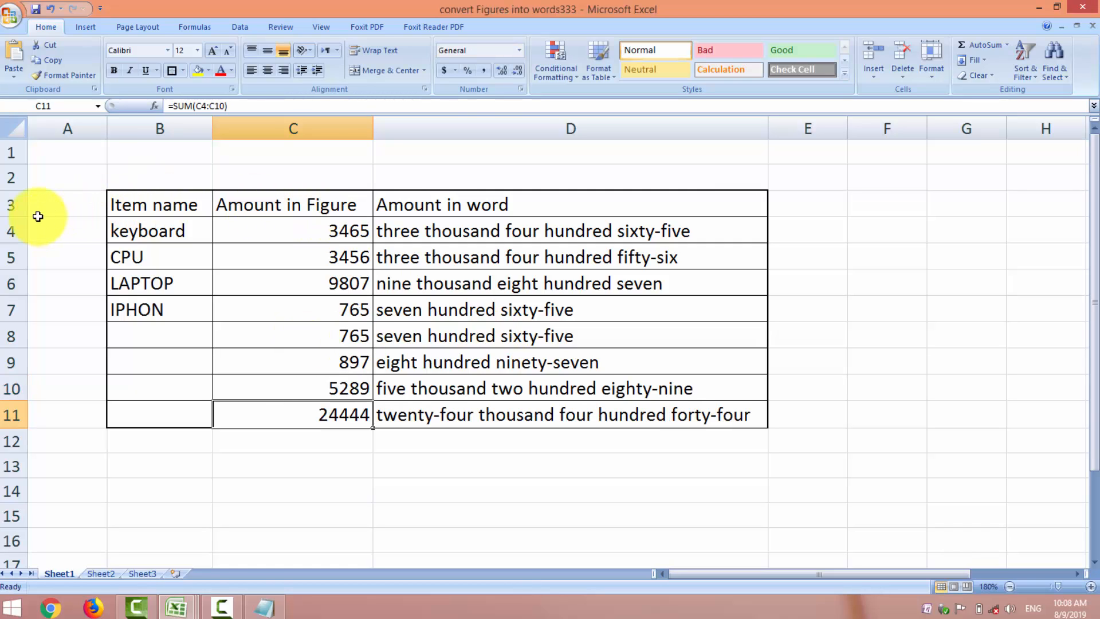
Increase the heights of rows 3, 4 and 5 in the item table.
drag(19, 217, 16, 317)
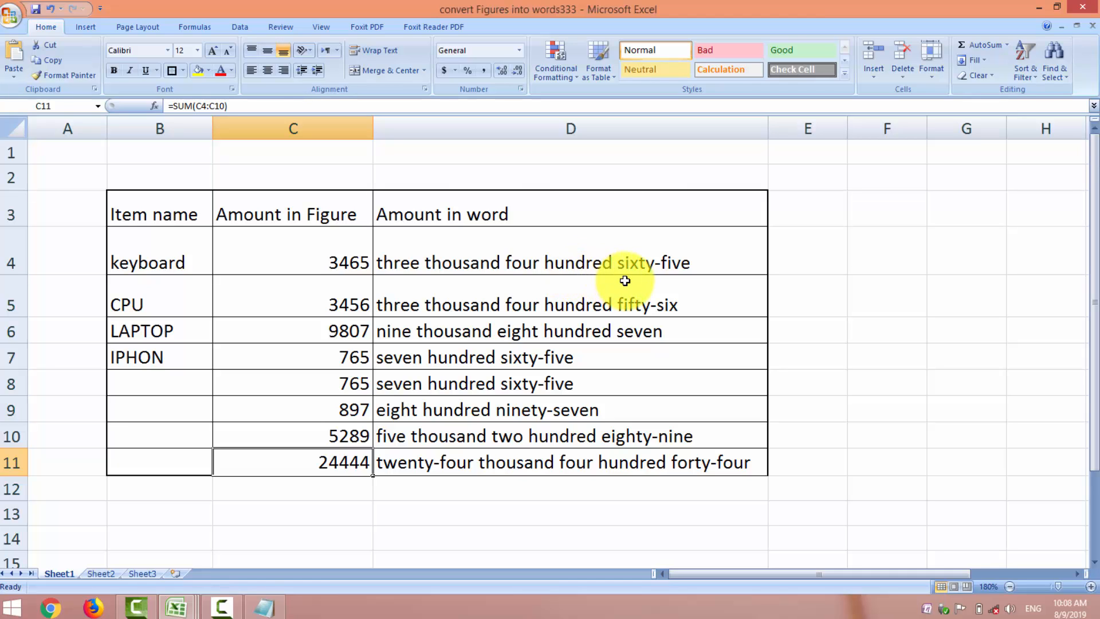
right_click(842, 291)
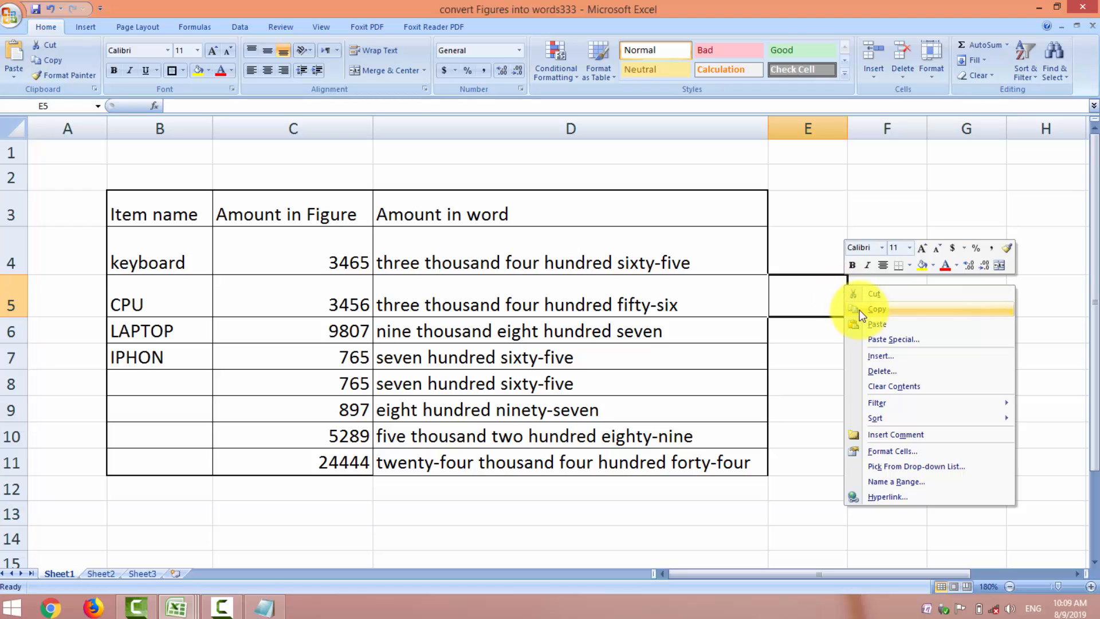
click(877, 213)
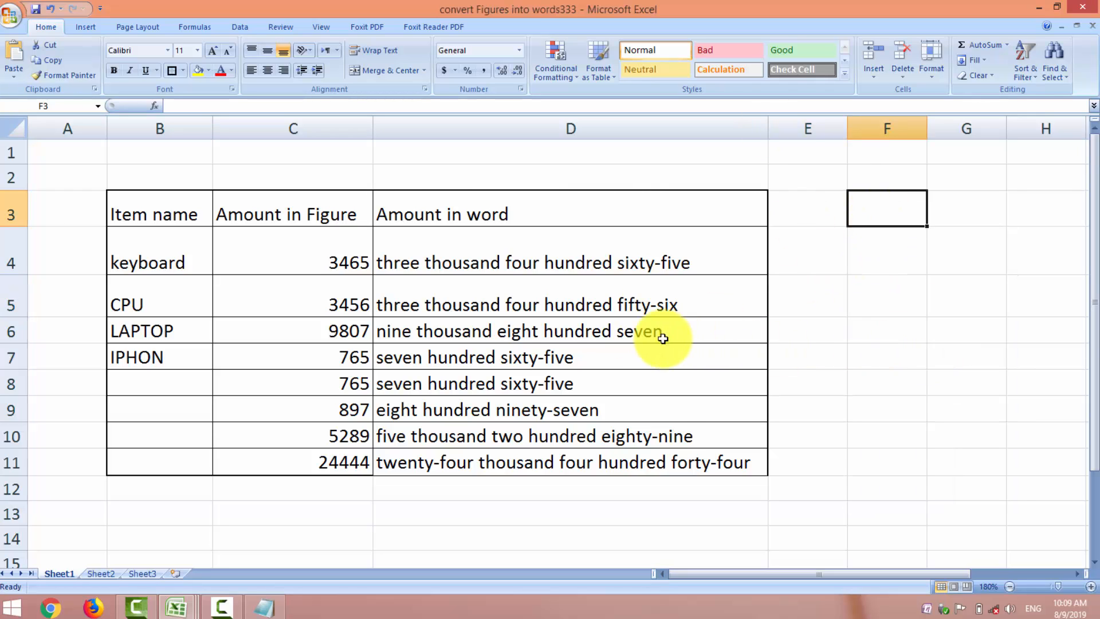